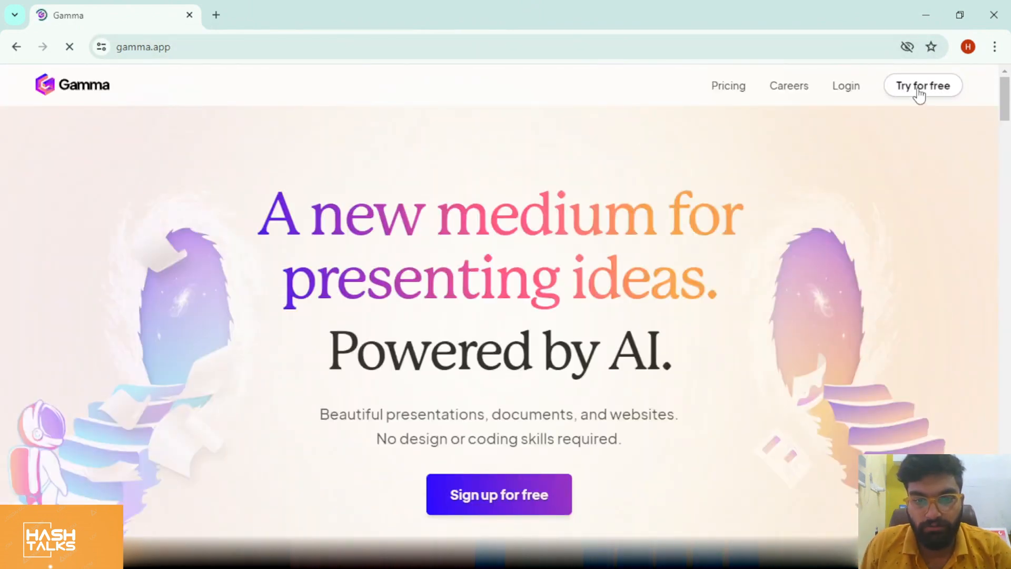
Sign up for a free Gamma account with the listed Google account and create the personal workspace under its suggested name
left_click(919, 94)
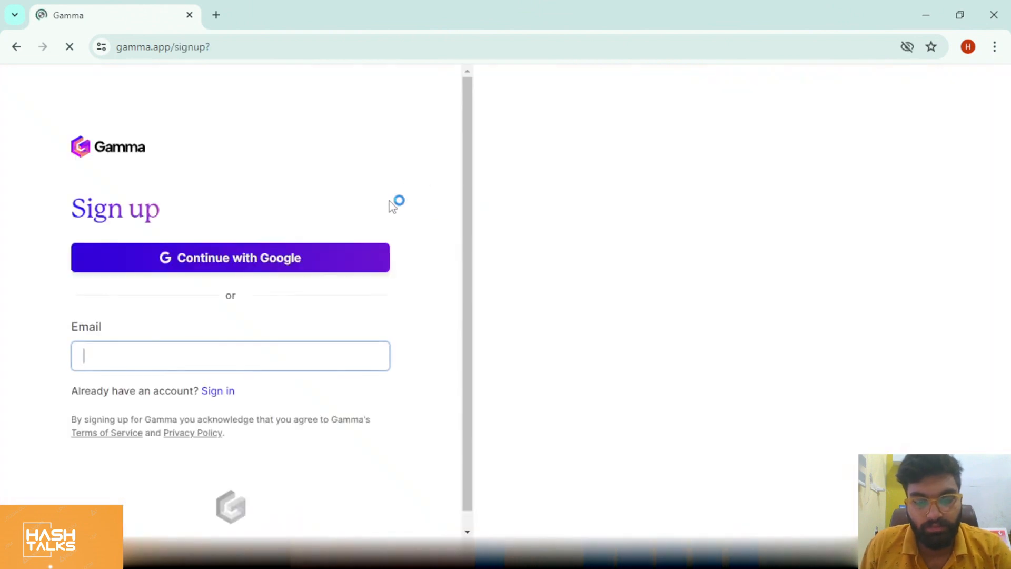
left_click(281, 264)
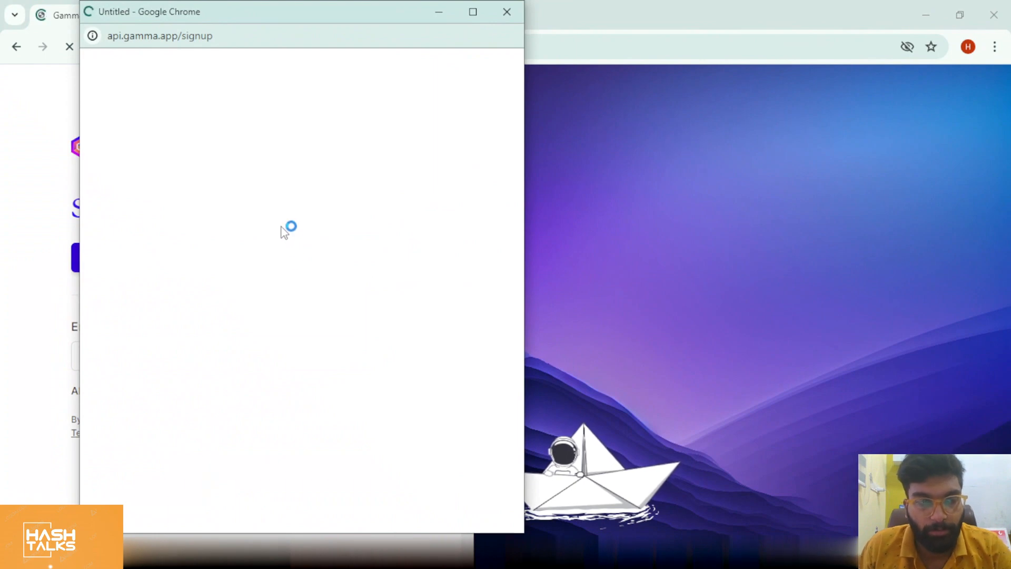
left_click(253, 266)
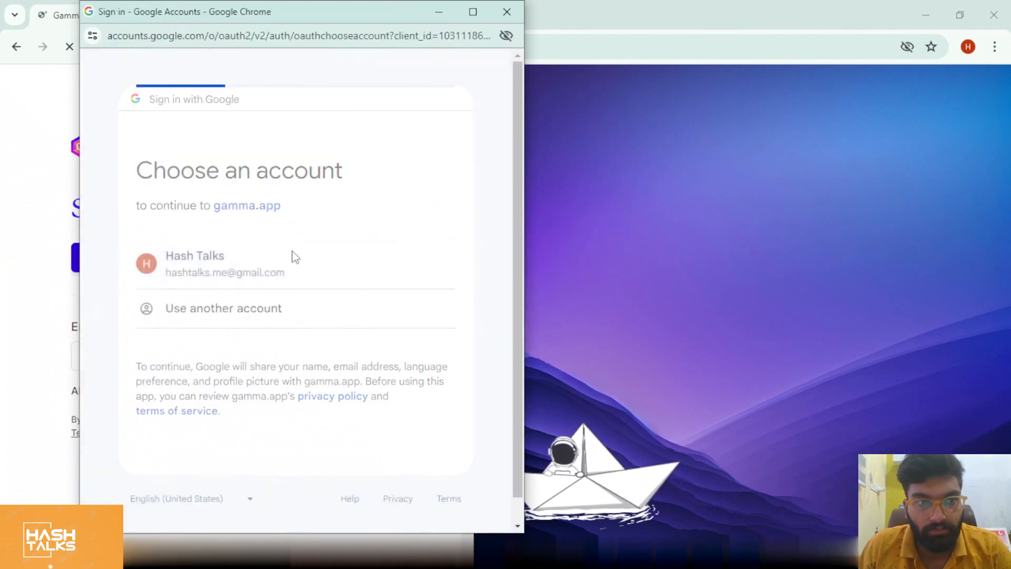
left_click(389, 444)
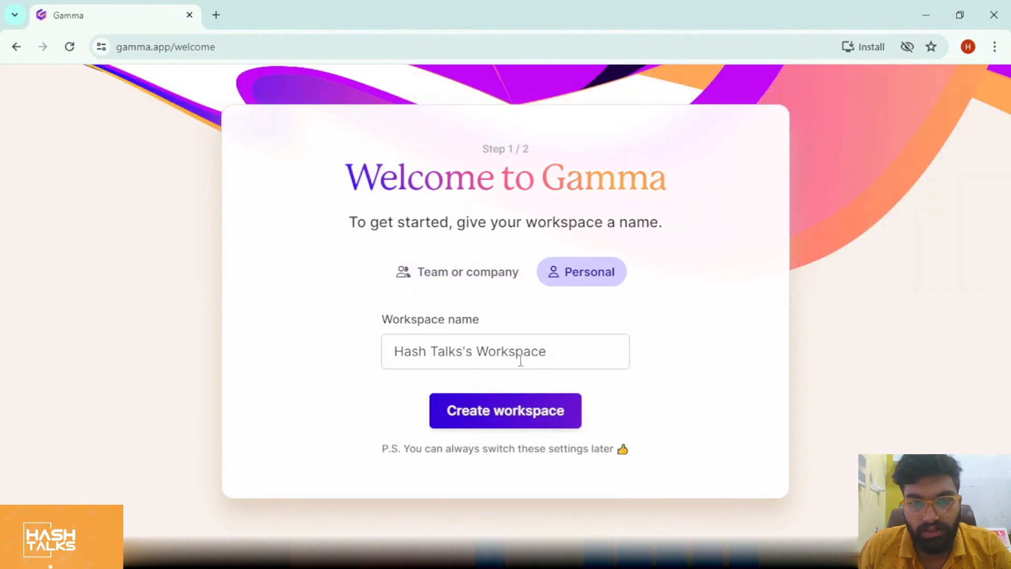
left_click(511, 406)
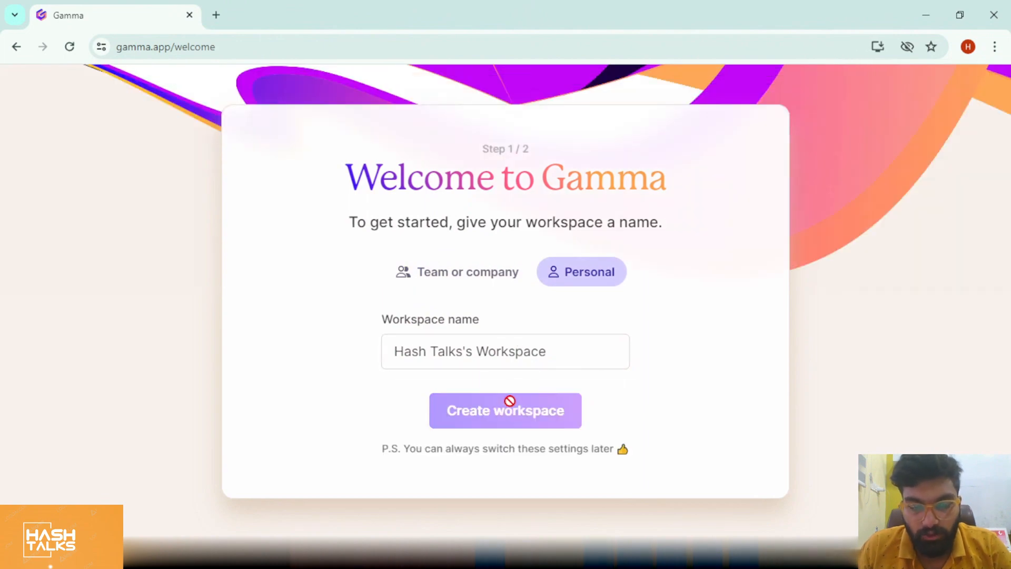
Set the planned use to For personal use, the kind of work to Education and the role to Teacher
left_click(353, 295)
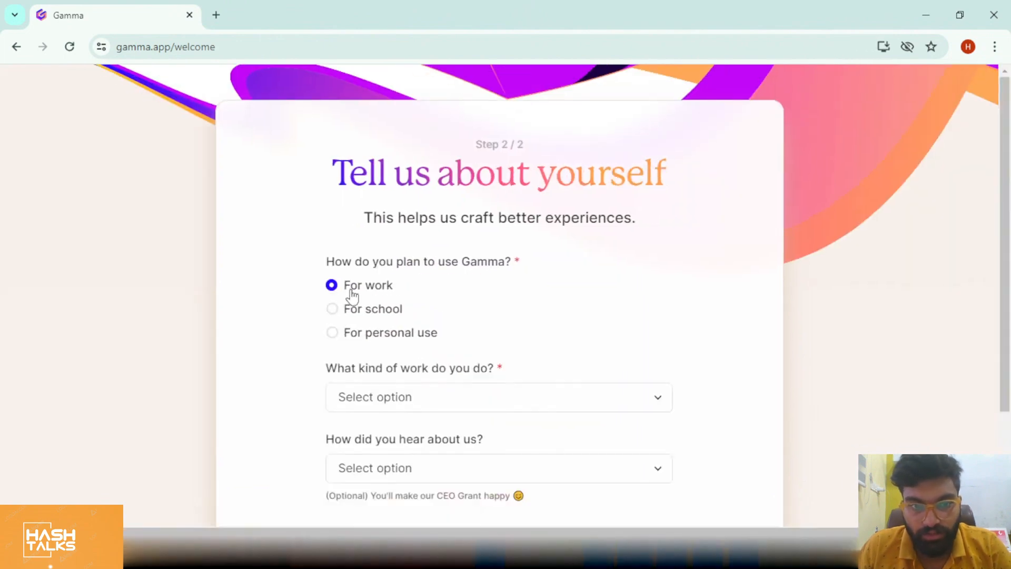
left_click(378, 313)
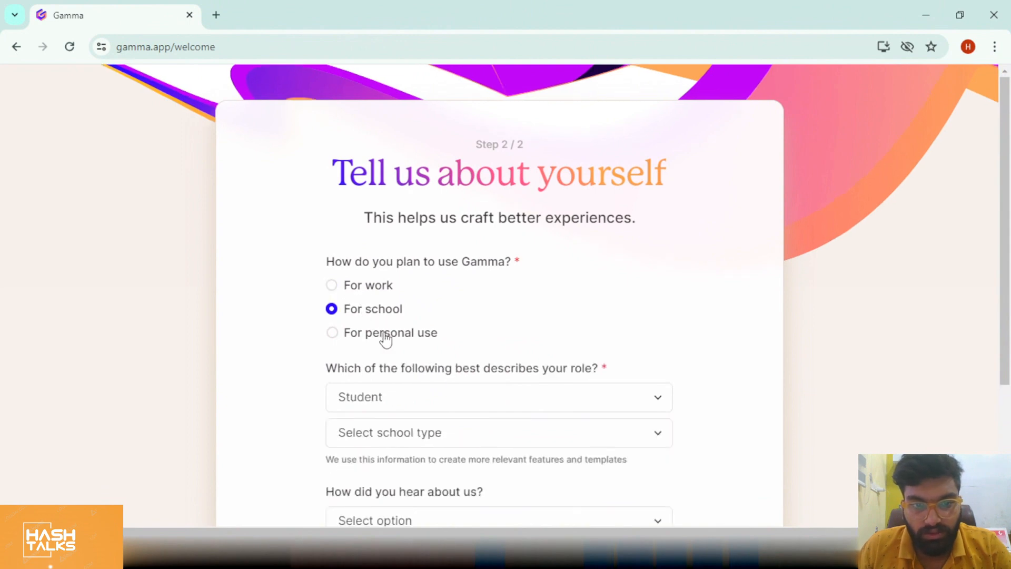
left_click(384, 336)
left_click(422, 398)
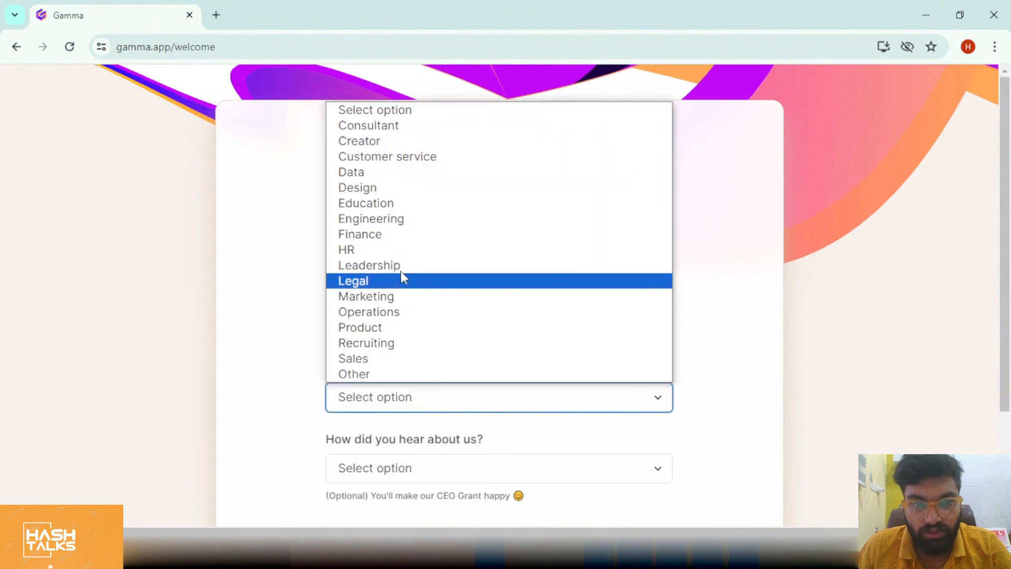
left_click(410, 204)
scroll(474, 252, "down", 3)
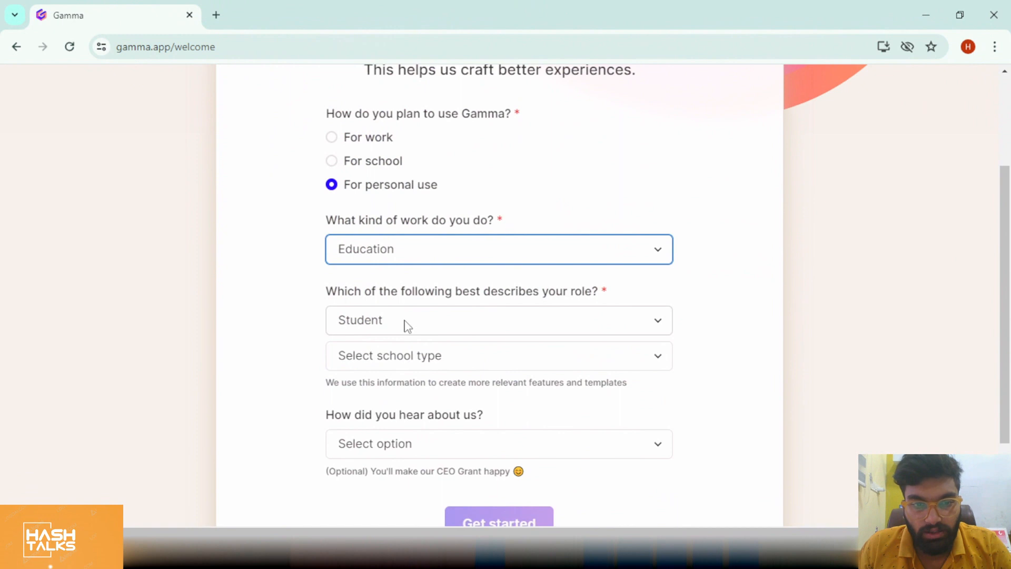
left_click(408, 326)
left_click(407, 374)
scroll(427, 377, "down", 2)
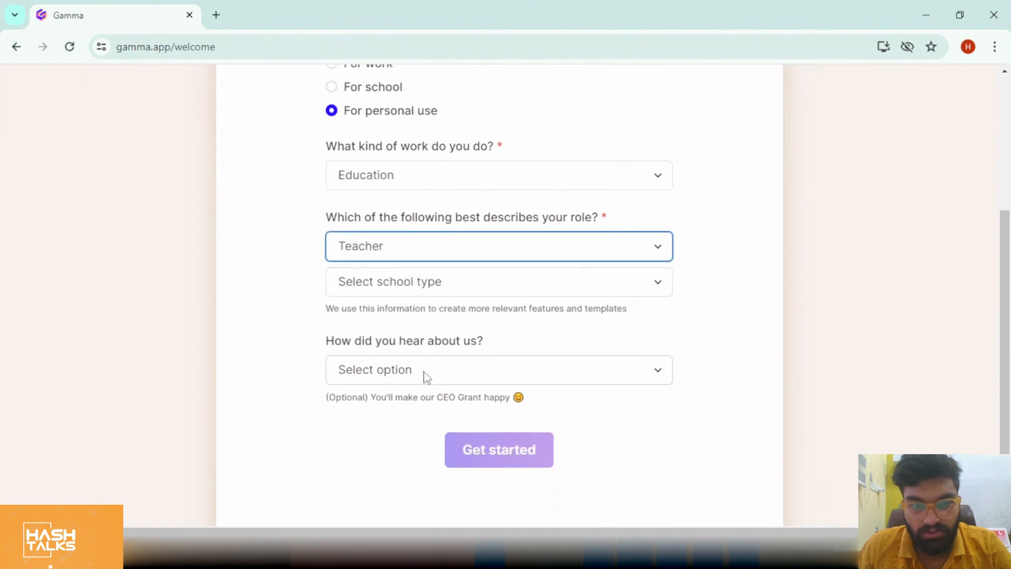
Set the referral source to From a friend or colleague, choose a school type and submit the questionnaire
left_click(427, 377)
left_click(429, 377)
left_click(422, 410)
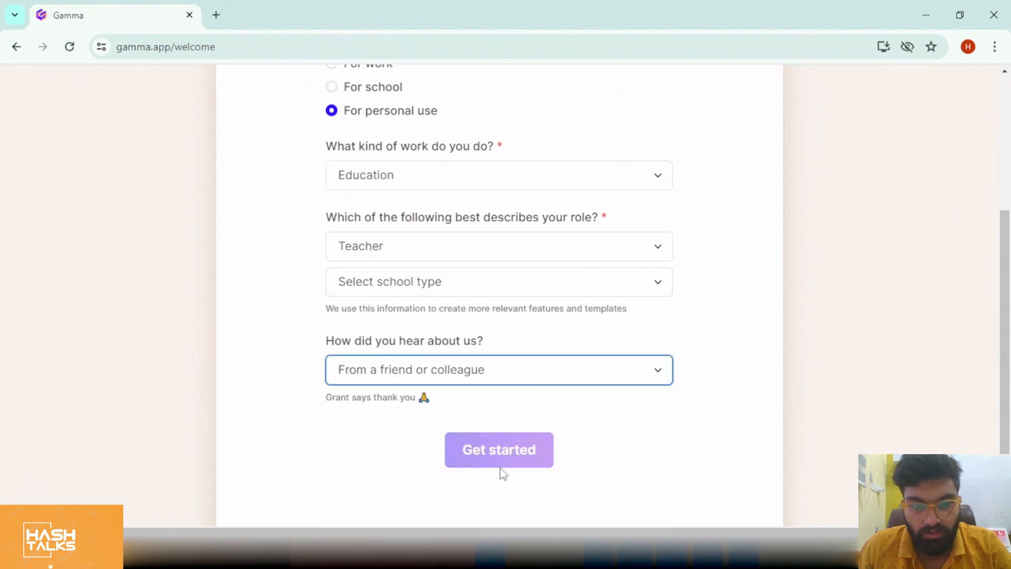
left_click(495, 452)
scroll(456, 334, "up", 2)
scroll(456, 324, "down", 3)
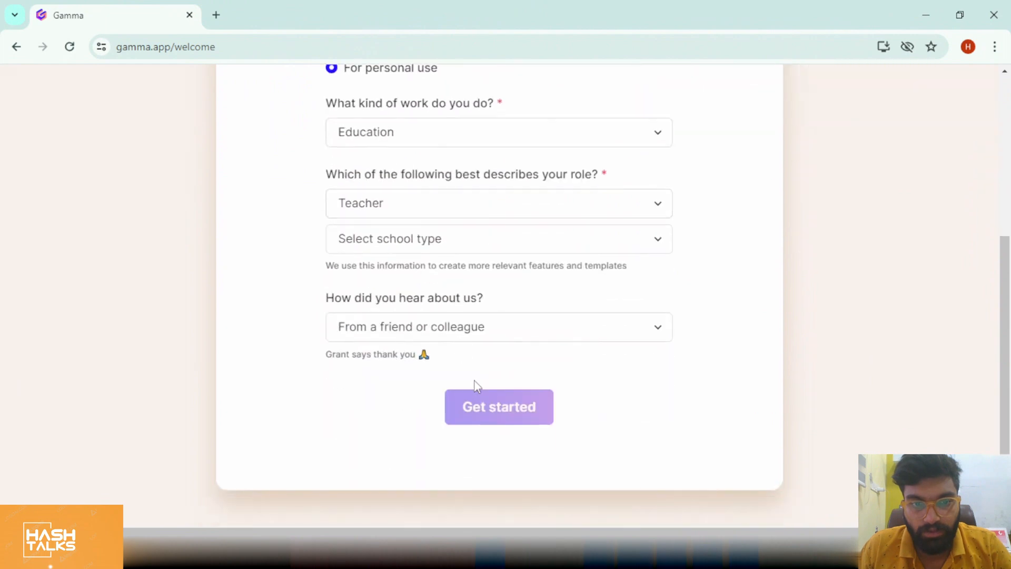
left_click(475, 239)
left_click(447, 276)
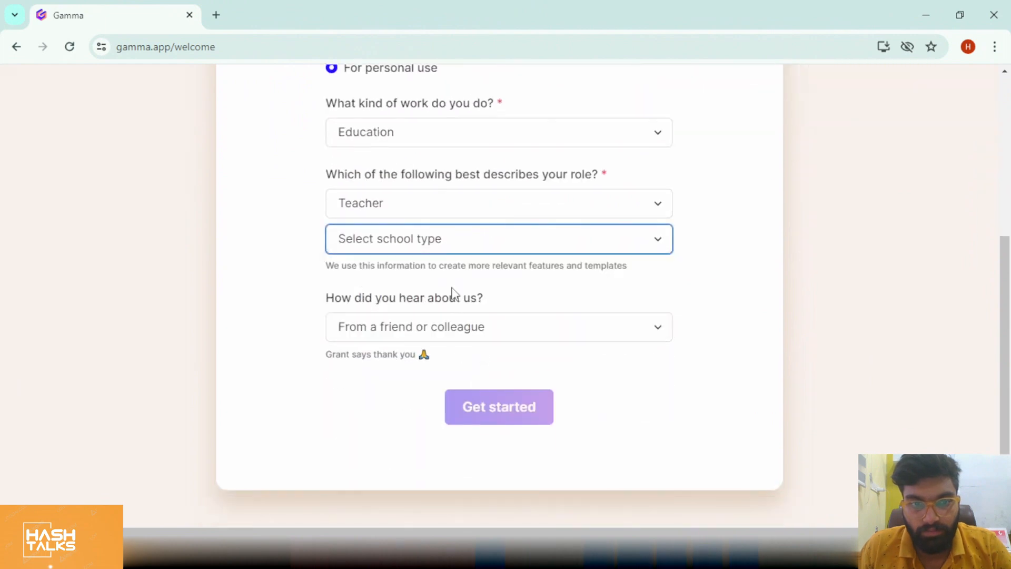
scroll(519, 329, "up", 2)
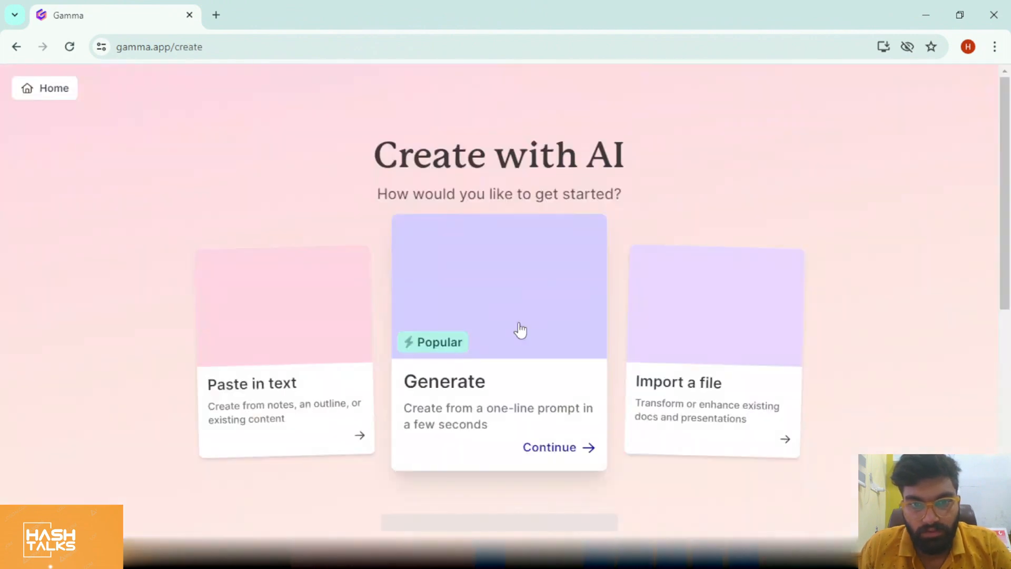
Start a new presentation generated from a one-line prompt and set its length to 6 cards
scroll(506, 324, "down", 2)
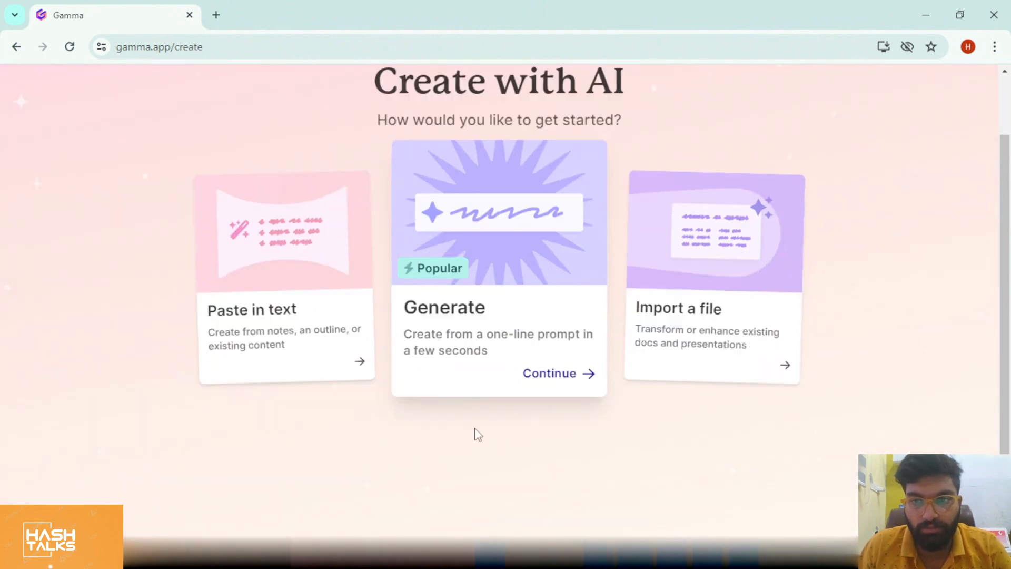
left_click(534, 276)
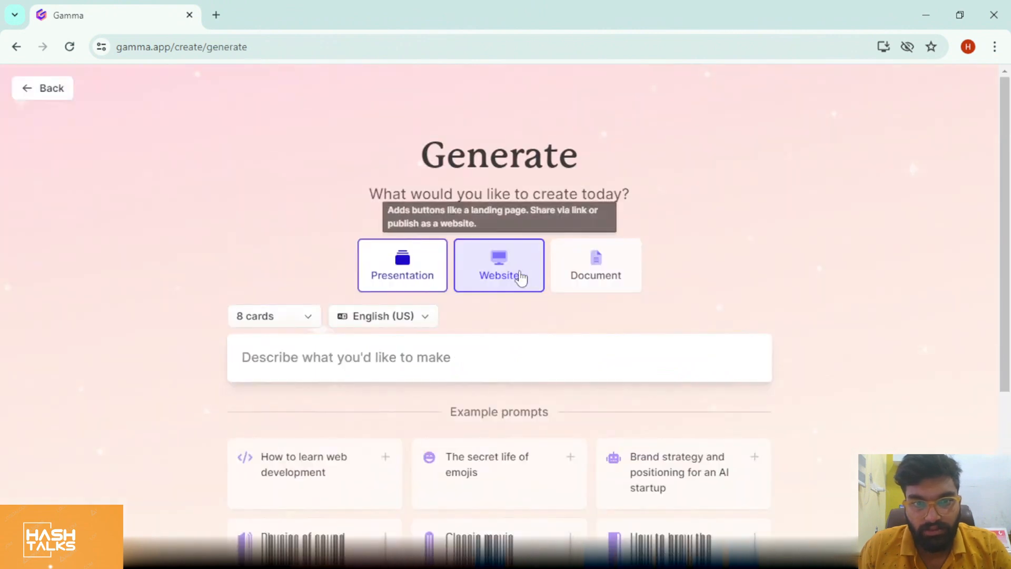
left_click(294, 322)
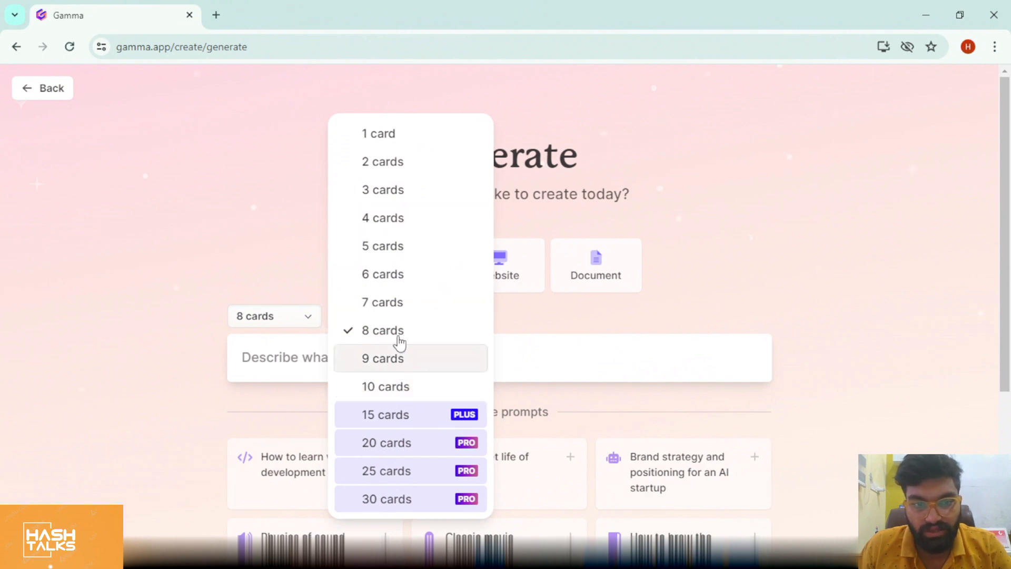
left_click(373, 274)
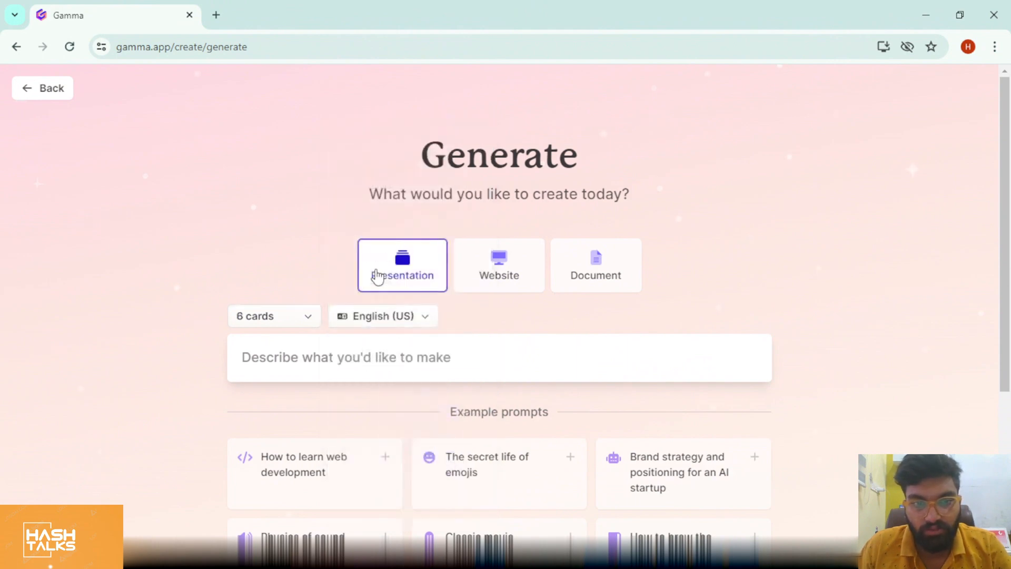
Look through the output languages available for the presentation
left_click(395, 328)
scroll(414, 245, "down", 15)
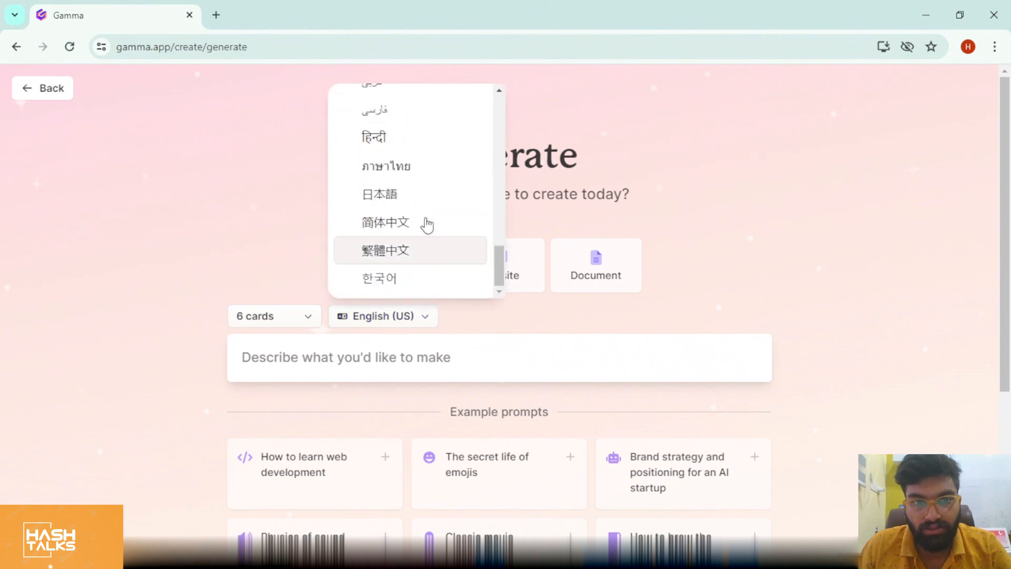
scroll(404, 158, "up", 3)
scroll(397, 207, "down", 2)
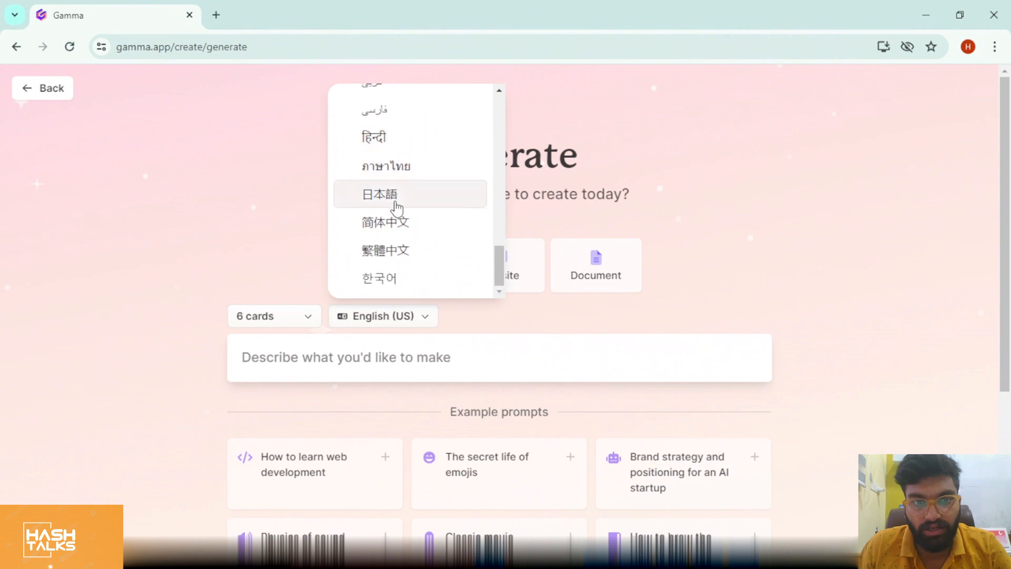
scroll(403, 209, "up", 6)
scroll(403, 209, "up", 3)
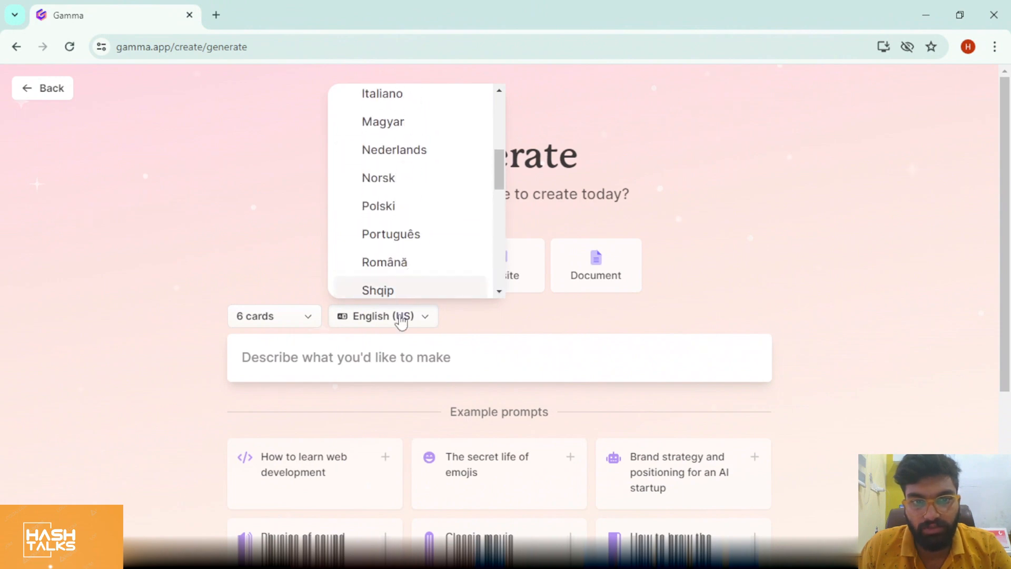
Generate an outline from the prompt "Create a presentation on the evolution of AI"
left_click(398, 358)
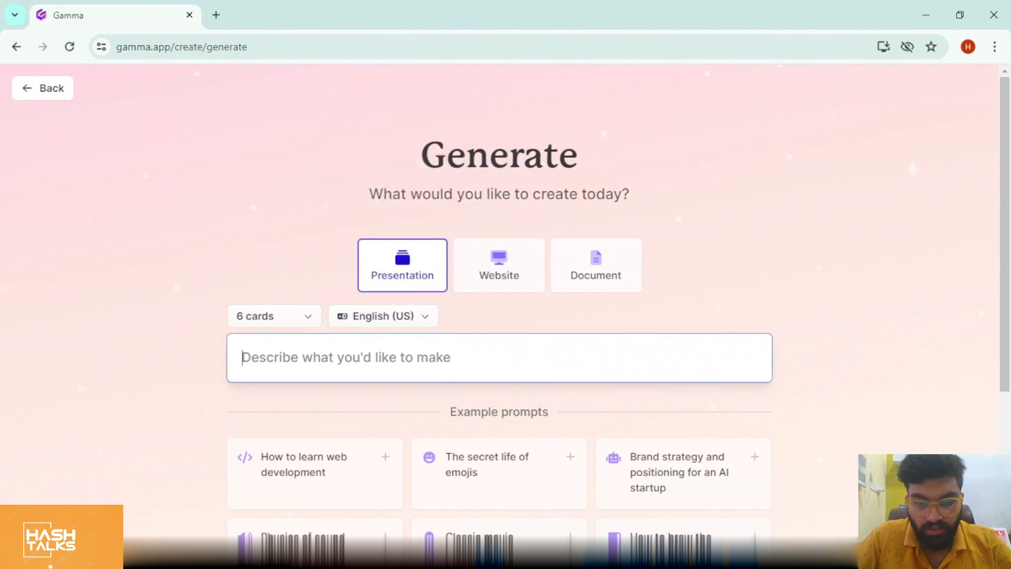
type("Cr")
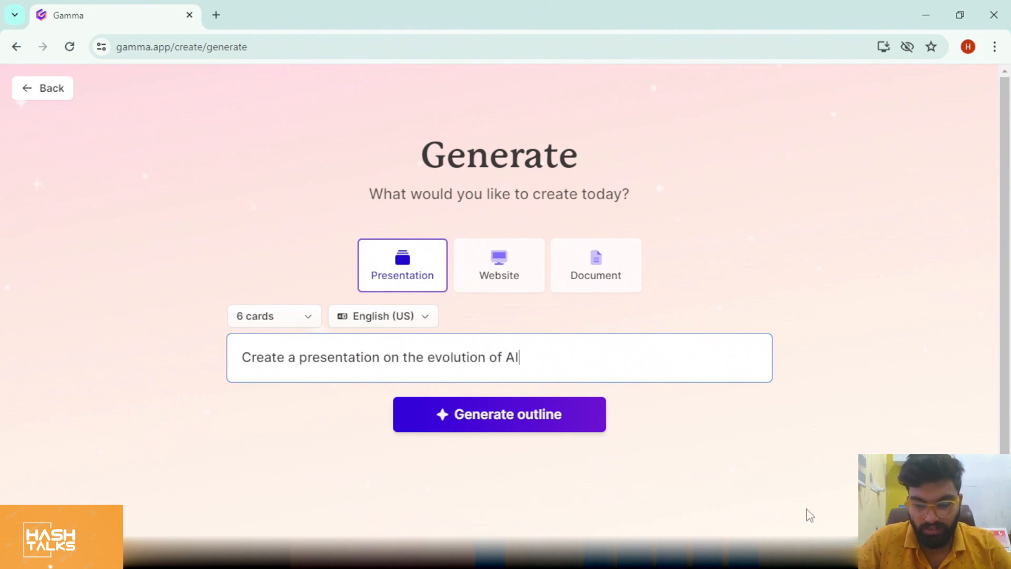
key("Return")
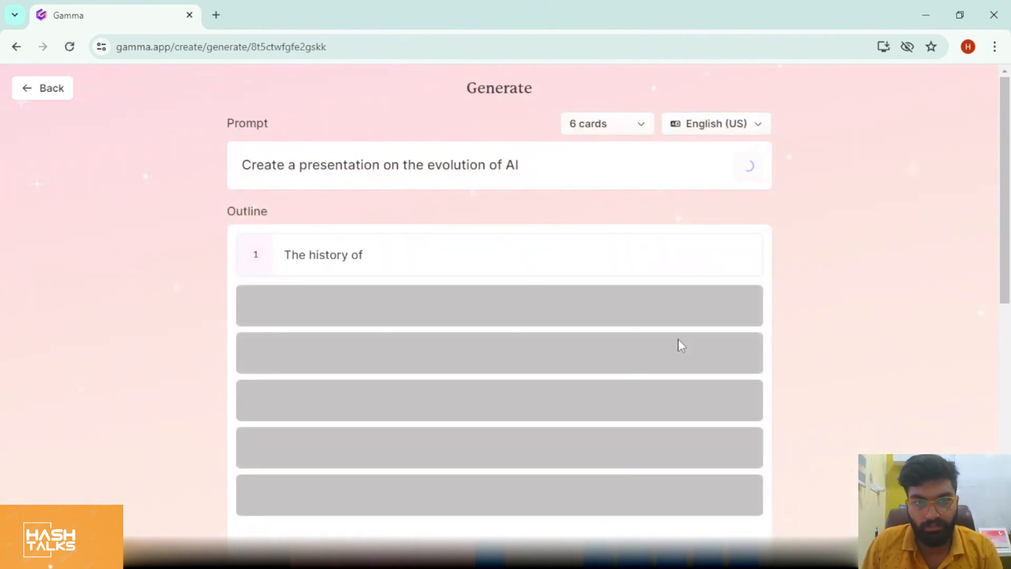
Add an extra card at the end of the outline and delete it again
scroll(538, 315, "down", 3)
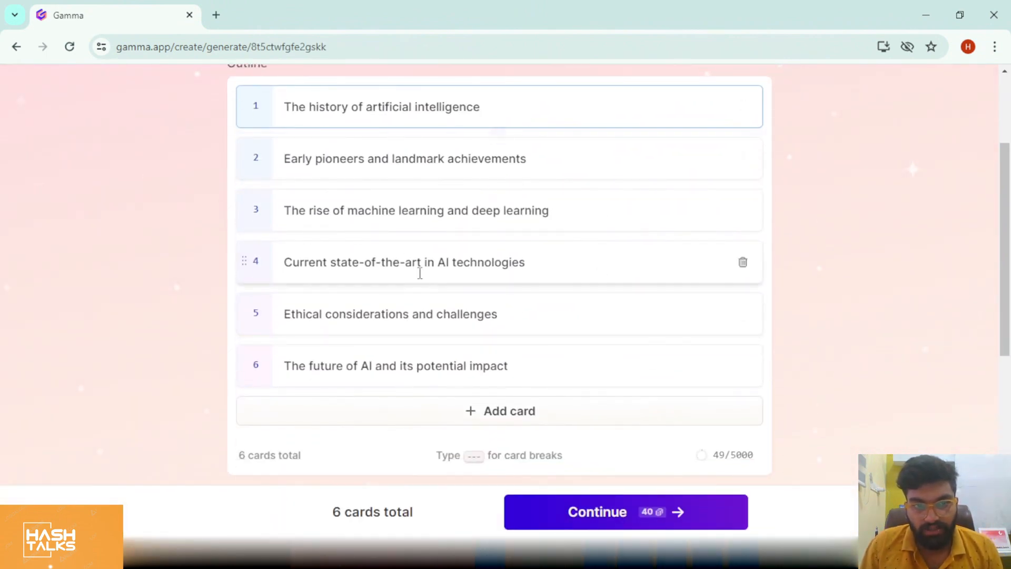
left_click(585, 526)
scroll(520, 414, "down", 2)
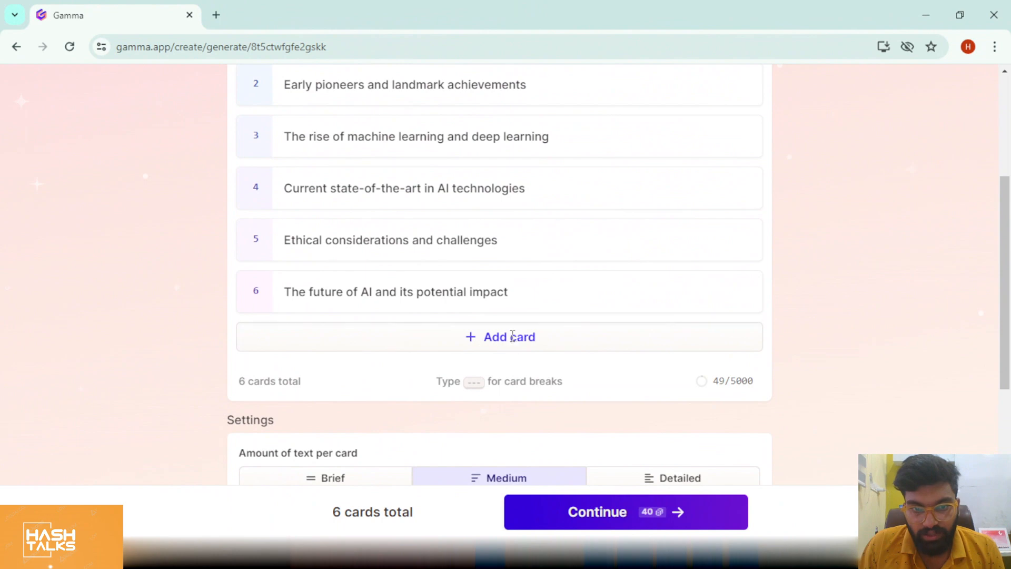
left_click(512, 336)
left_click(743, 343)
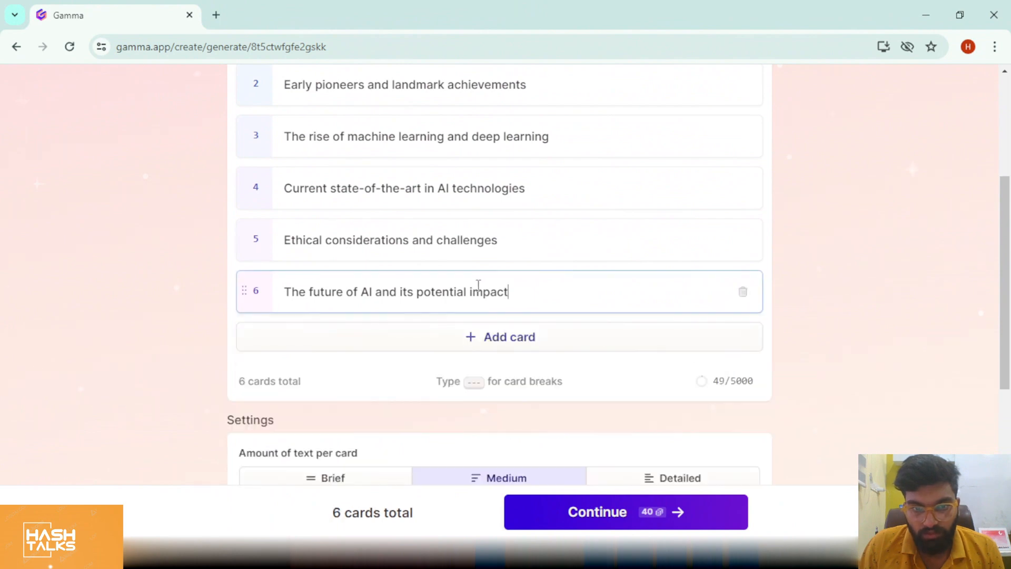
Shorten the title of outline card 5 to "Ethical challenges" by removing its middle words
left_click(504, 242)
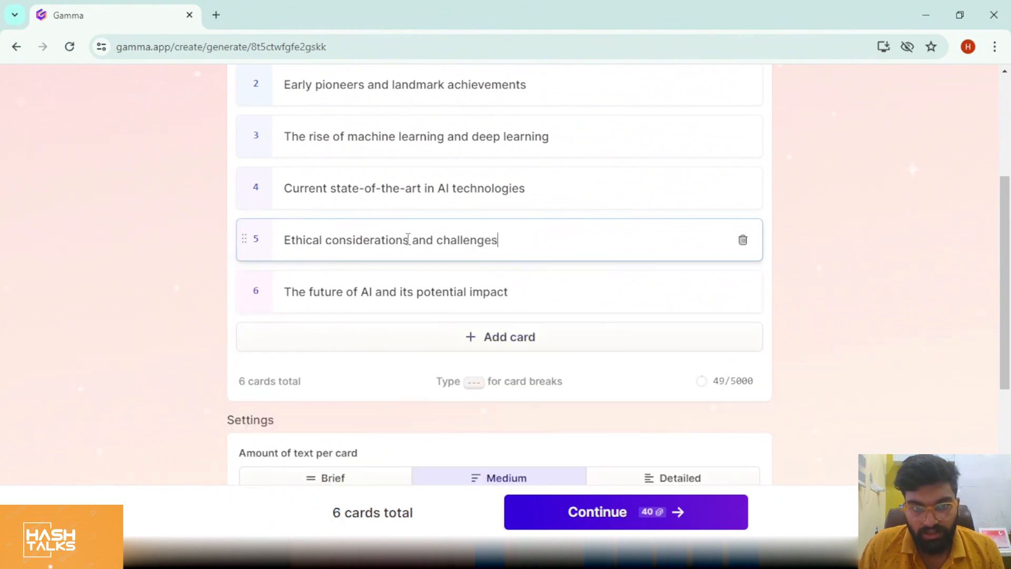
left_click(387, 240)
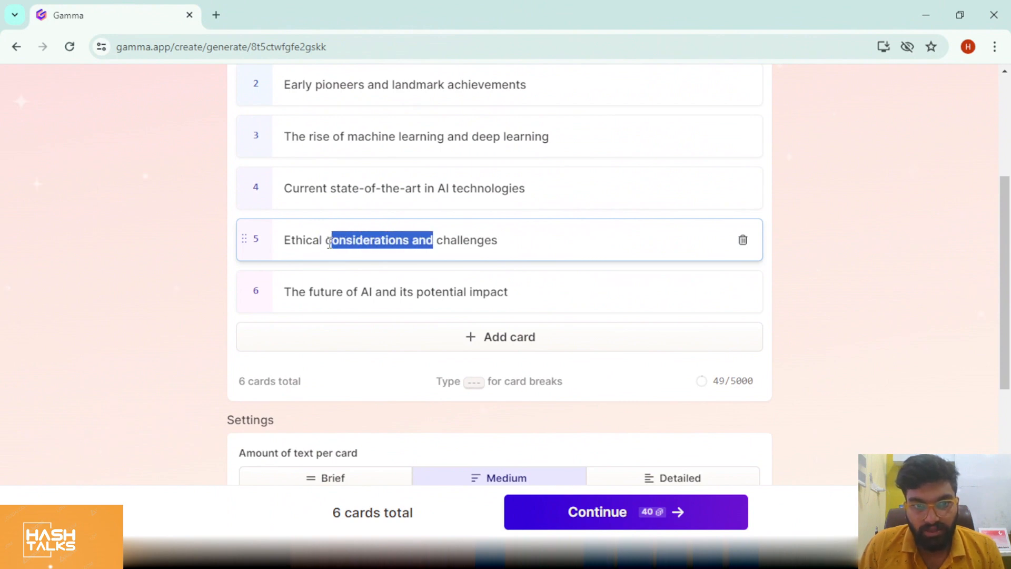
key("BackSpace")
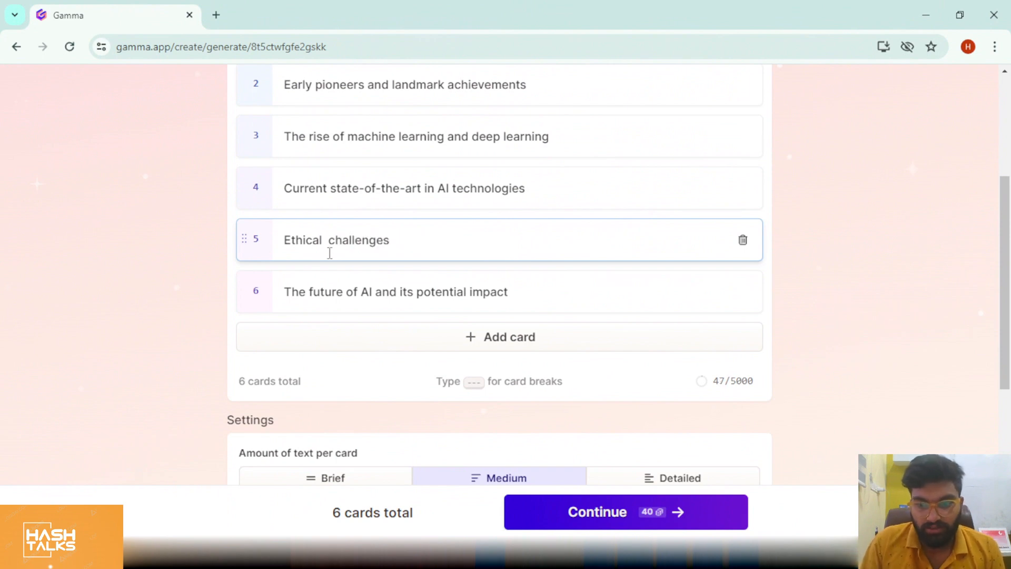
Switch the image source to AI images and view the available image models
scroll(506, 368, "down", 5)
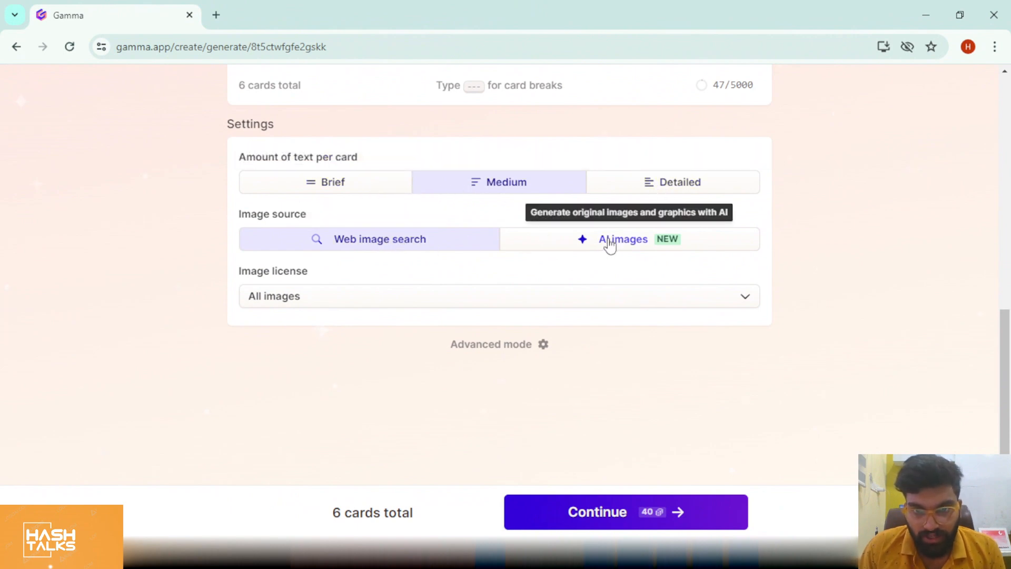
left_click(609, 242)
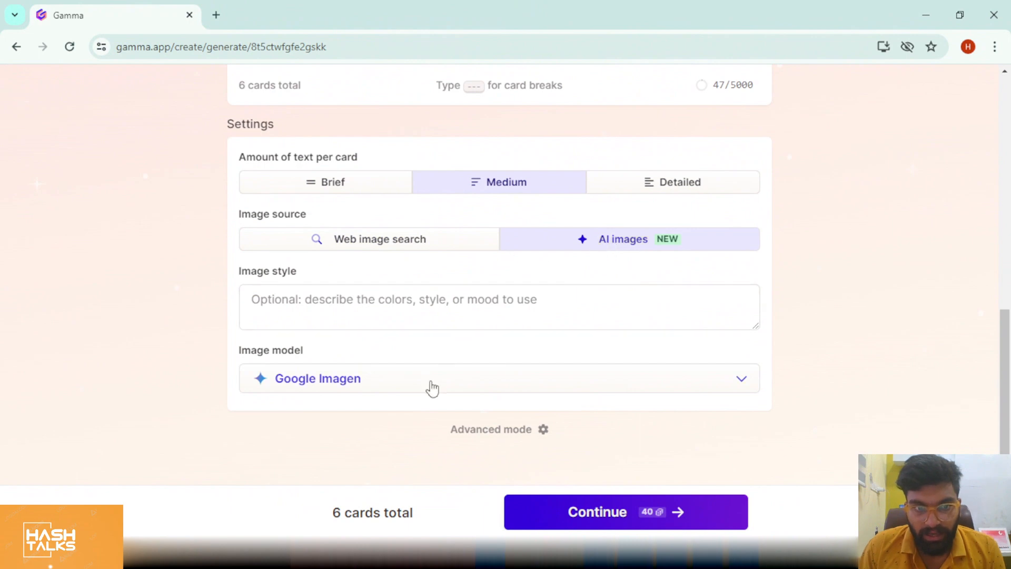
left_click(432, 389)
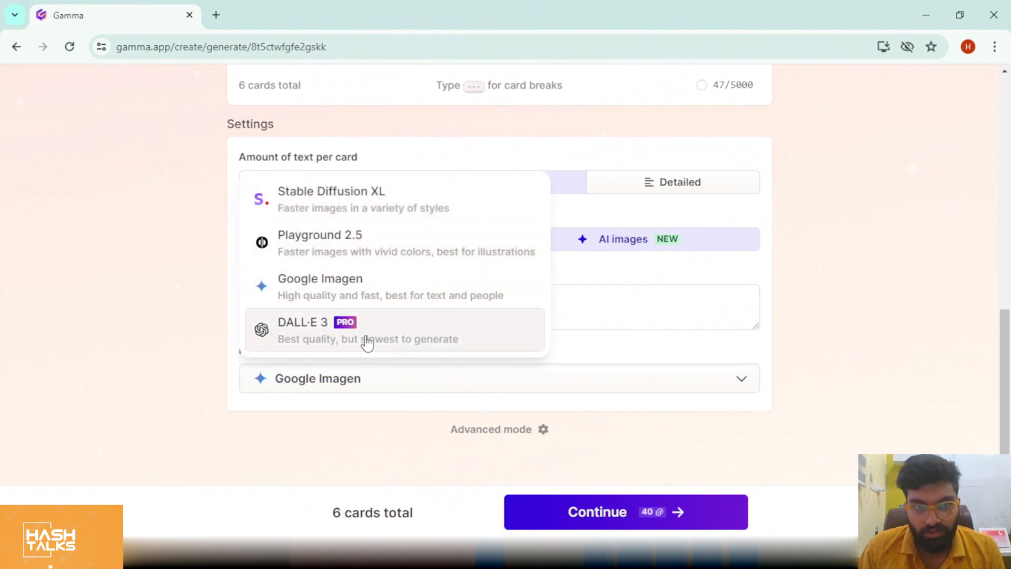
left_click(373, 385)
Set the image source to Web image search and continue to the theme selection
left_click(388, 247)
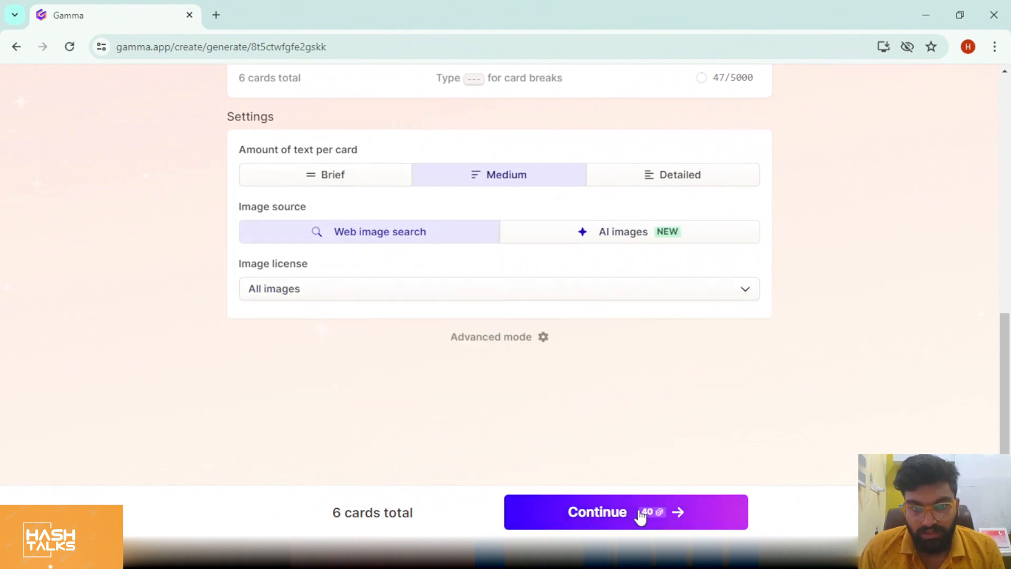
left_click(645, 511)
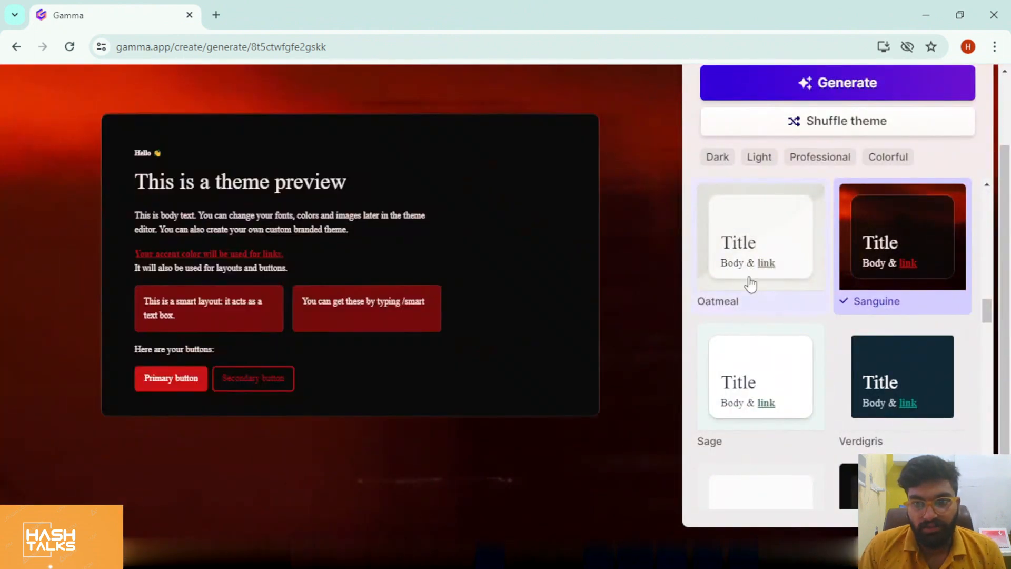
Try out the Indigo, Lavender and Seafoam themes in the preview
scroll(757, 286, "up", 1)
scroll(757, 286, "up", 6)
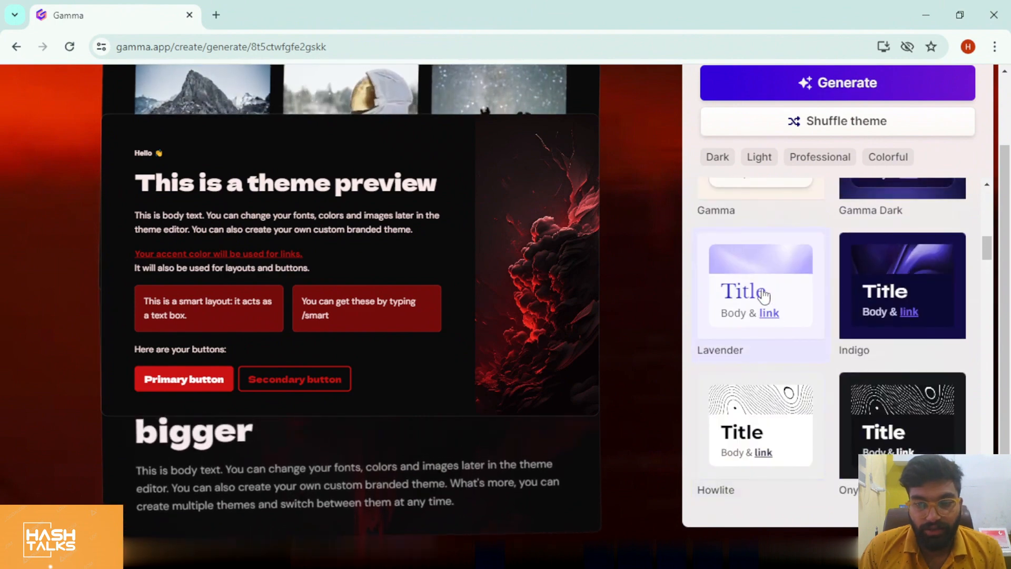
left_click(923, 254)
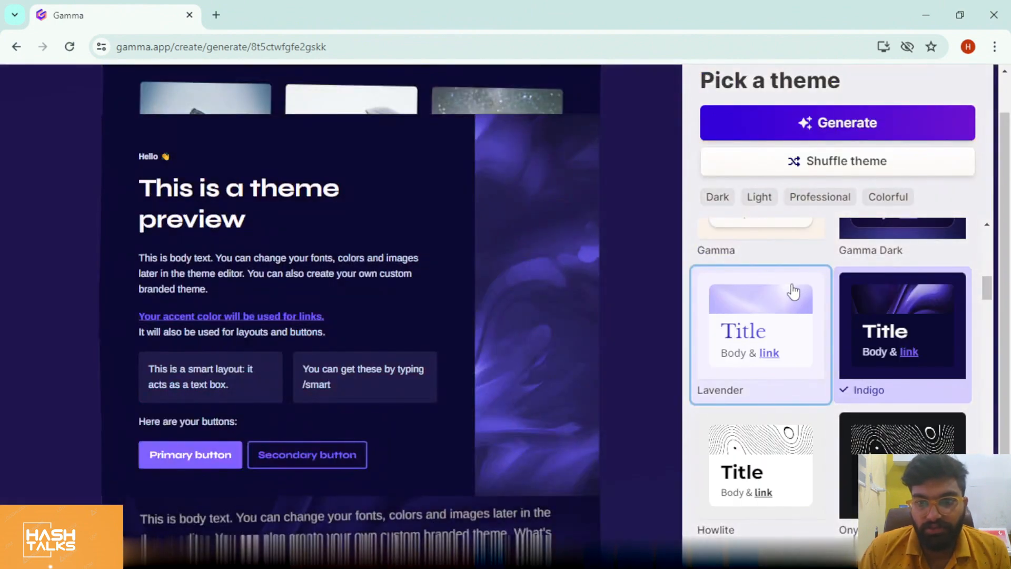
left_click(794, 293)
scroll(833, 294, "up", 2)
scroll(871, 282, "up", 4)
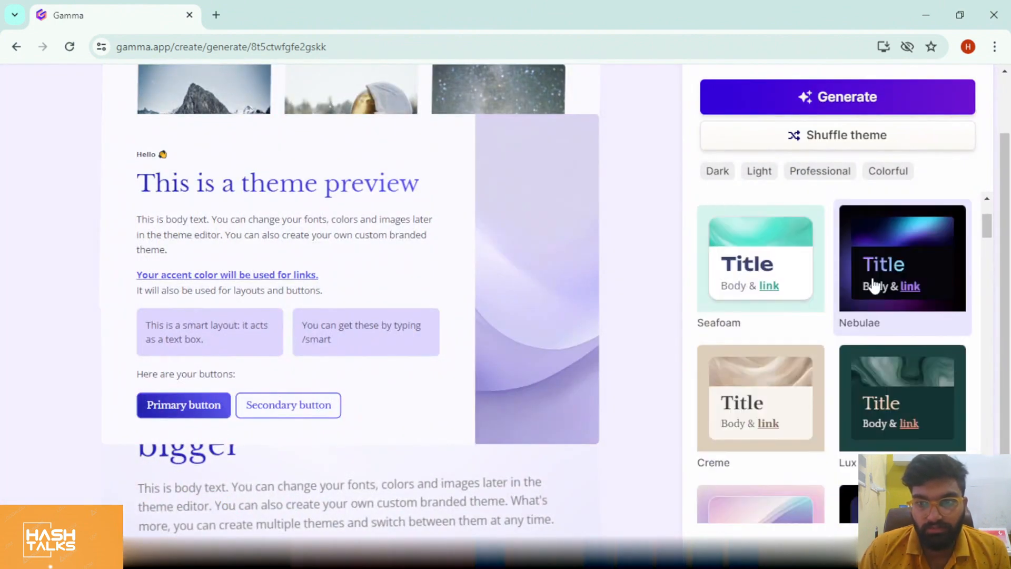
left_click(816, 248)
scroll(499, 244, "up", 2)
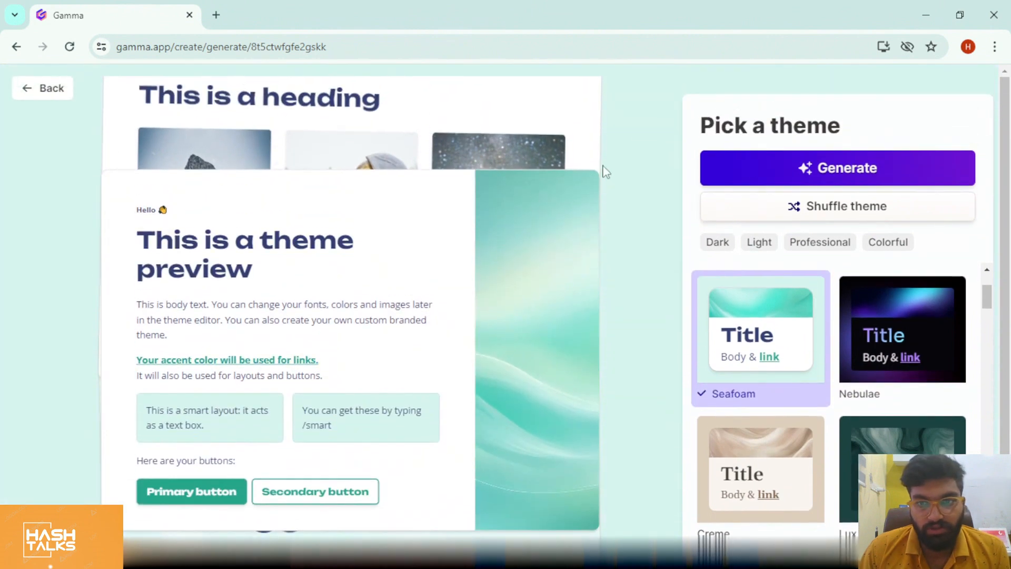
Filter the themes to Professional and generate the presentation with the pale green theme beside Oatmeal
left_click(804, 245)
scroll(891, 337, "down", 10)
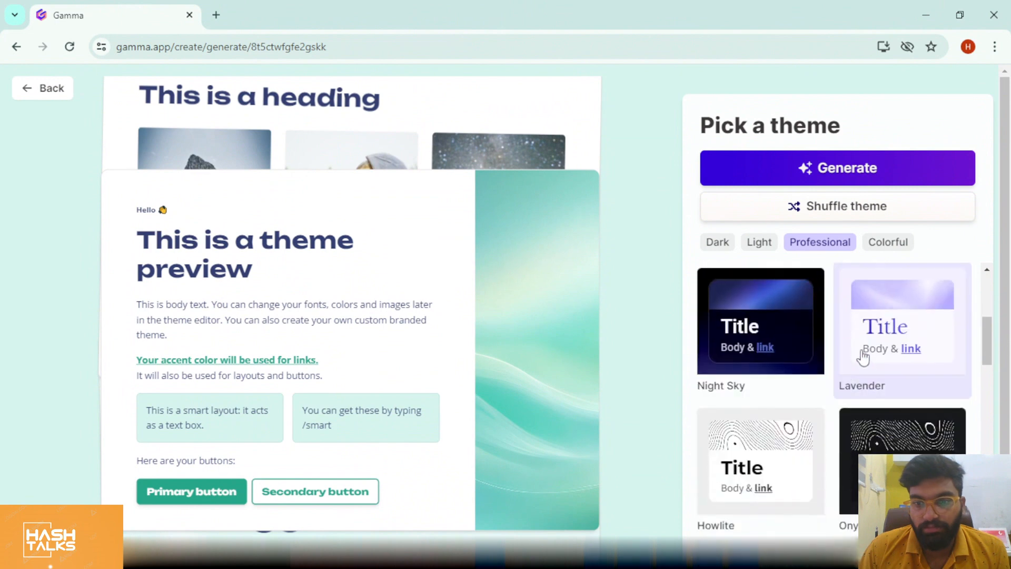
left_click(880, 419)
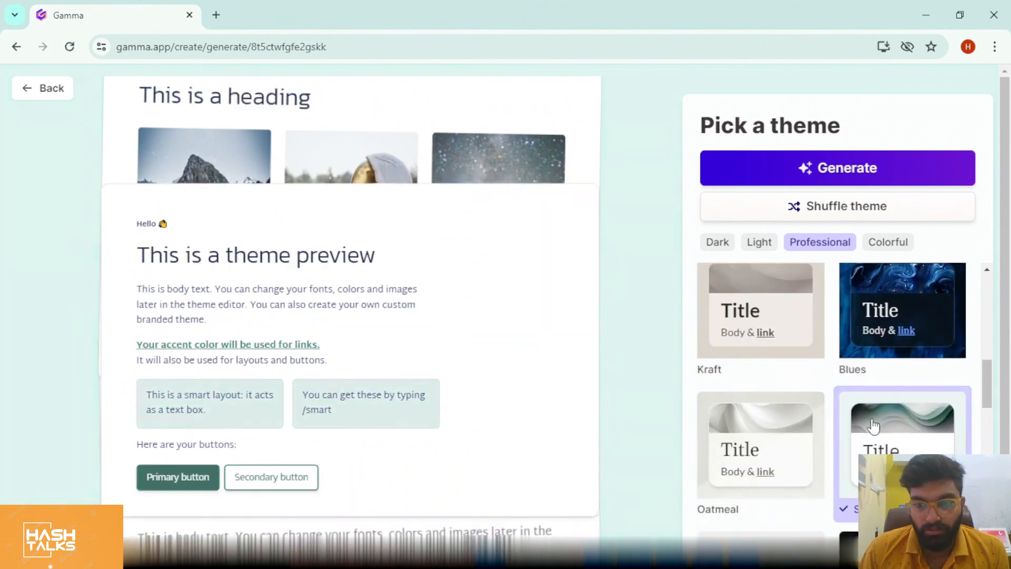
left_click(814, 174)
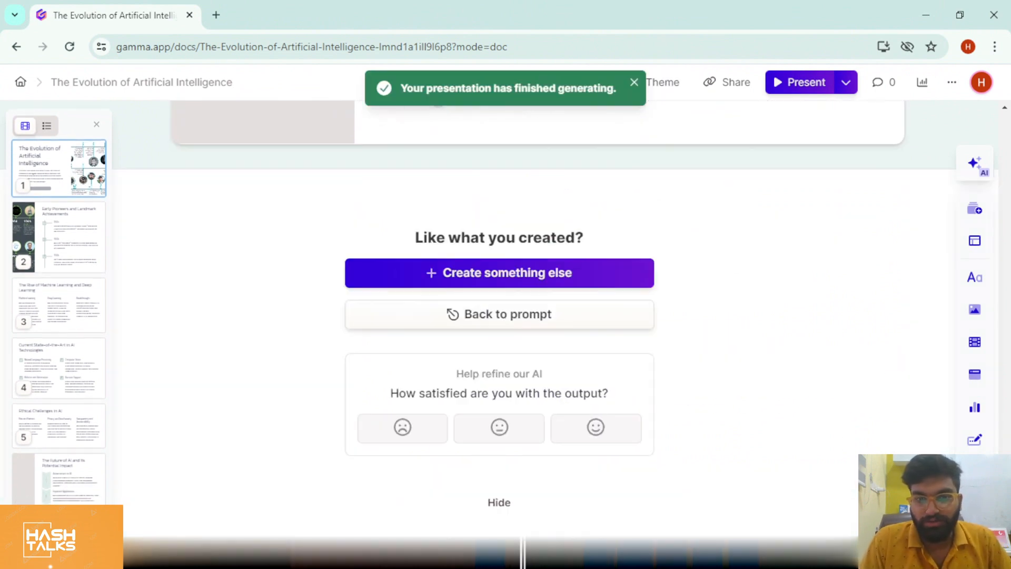
Have the AI rewrite the first card with the suggestion "Give me a more exciting way to say this"
scroll(857, 316, "up", 15)
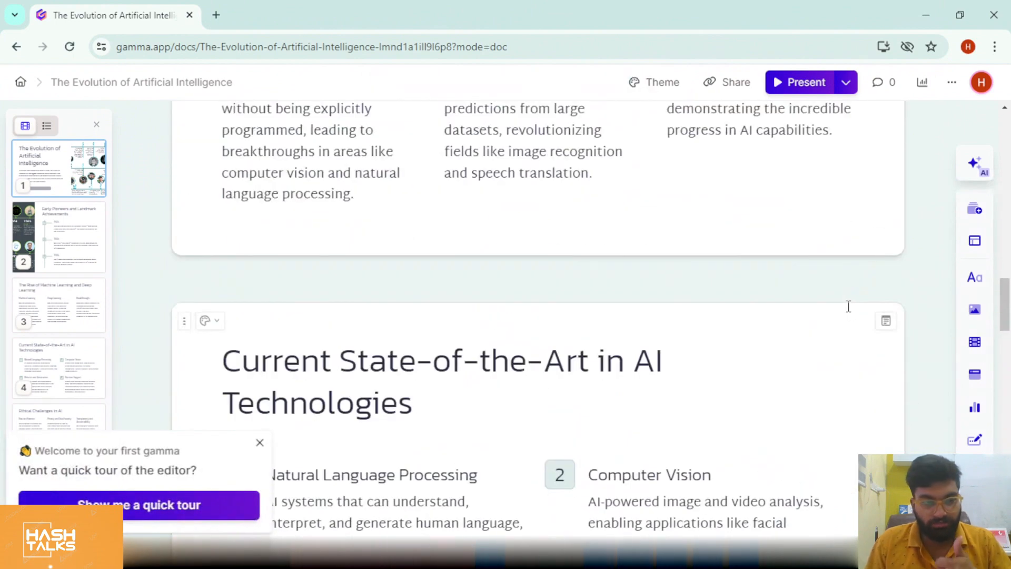
scroll(837, 303, "up", 20)
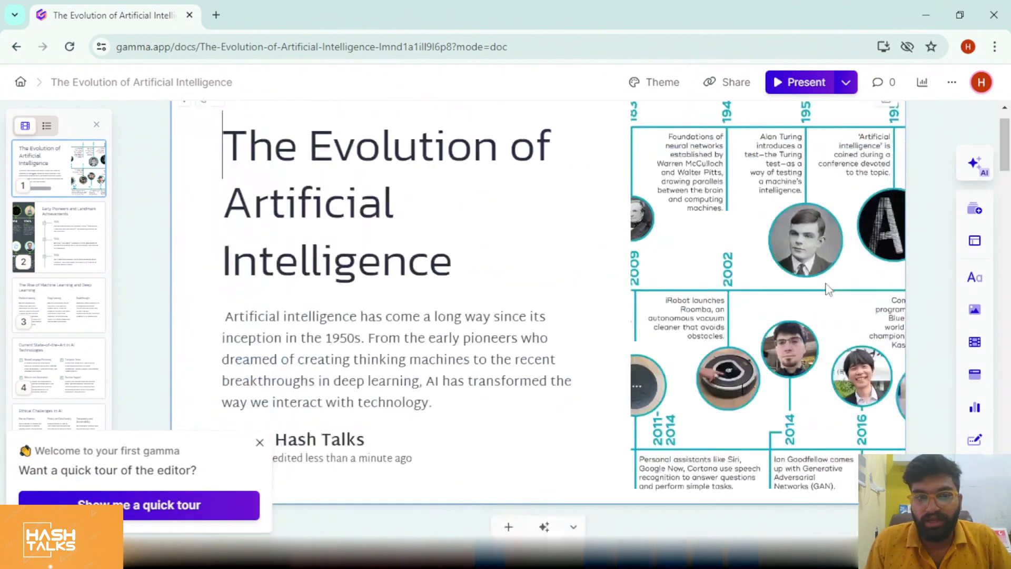
left_click(976, 168)
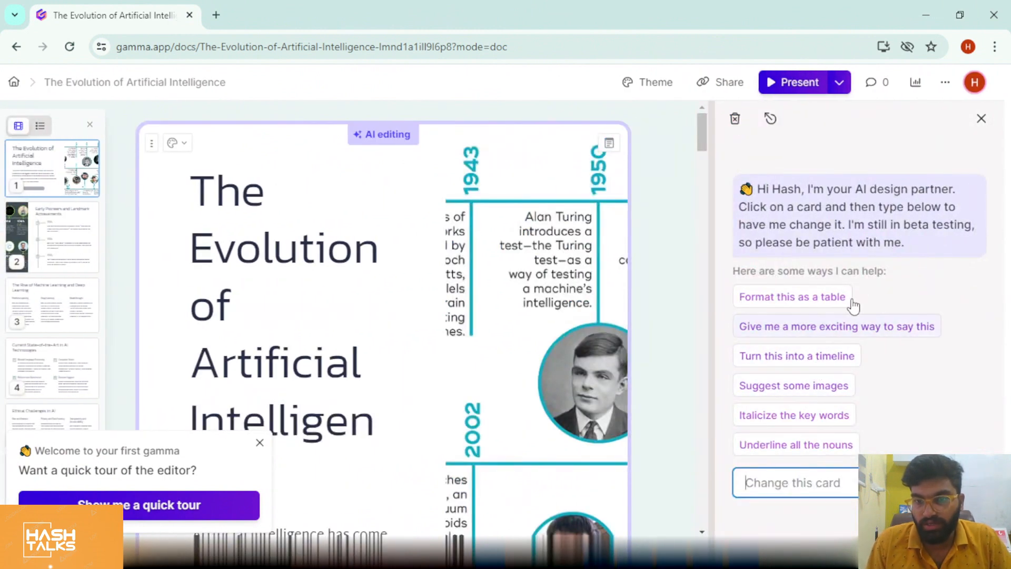
left_click(830, 328)
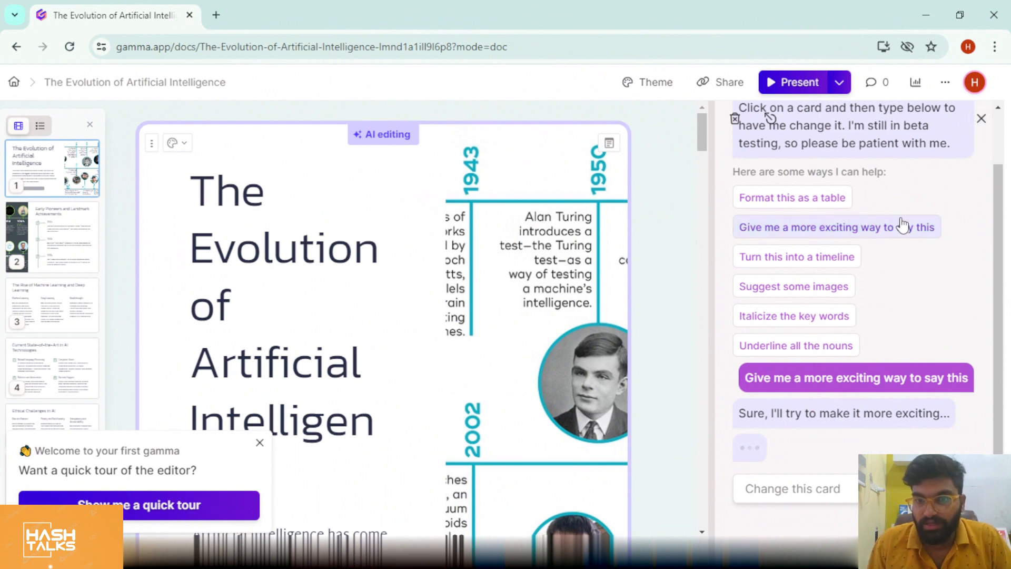
left_click(988, 122)
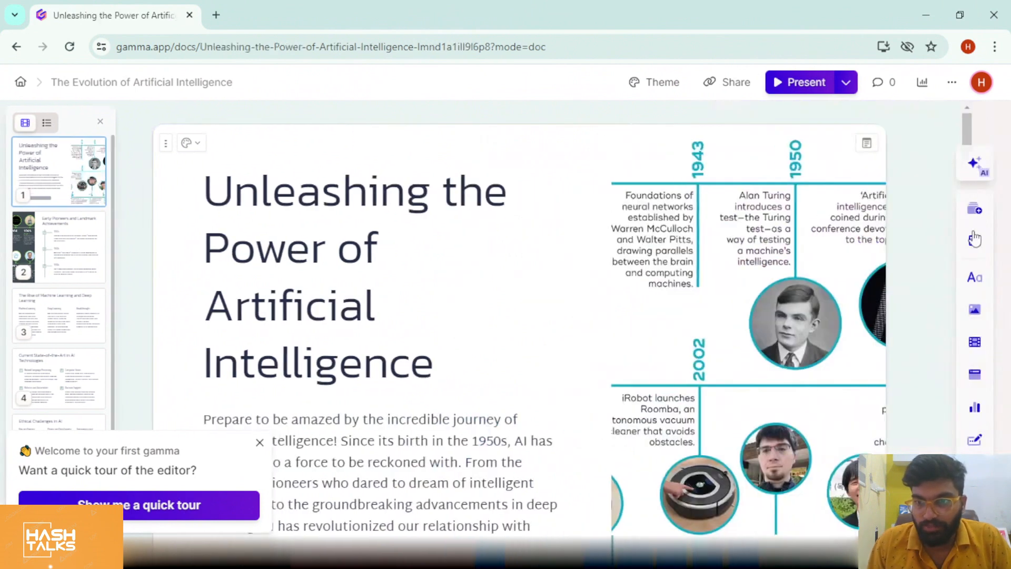
Look through the layouts, basic blocks and image sources that can be inserted into a card
left_click(974, 252)
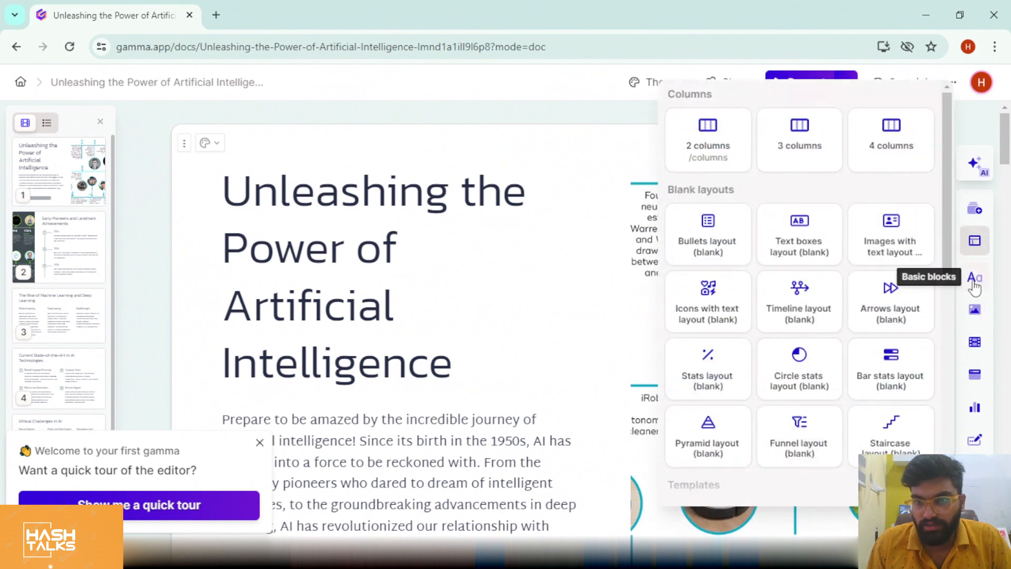
left_click(975, 277)
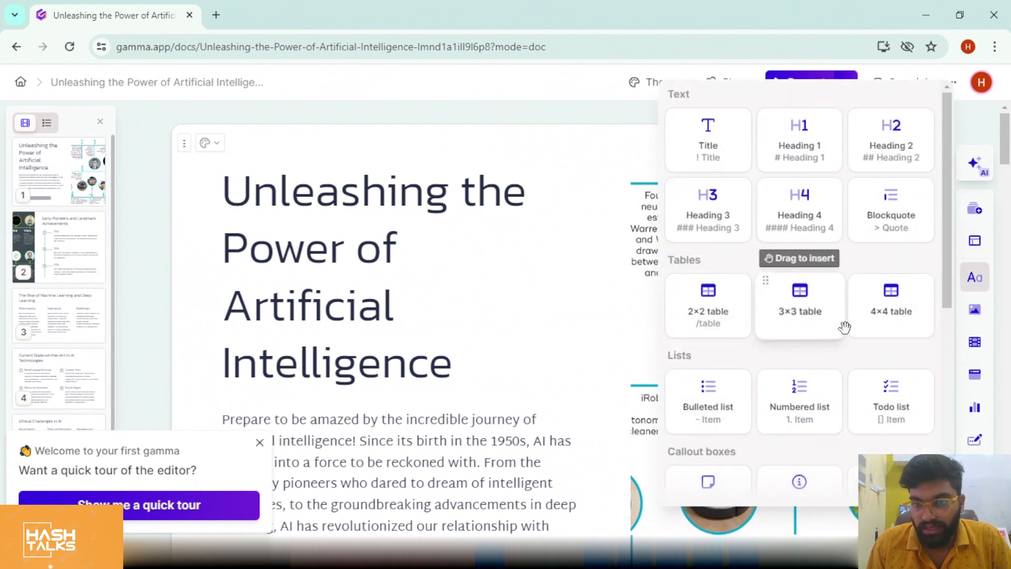
scroll(854, 321, "down", 3)
left_click(975, 311)
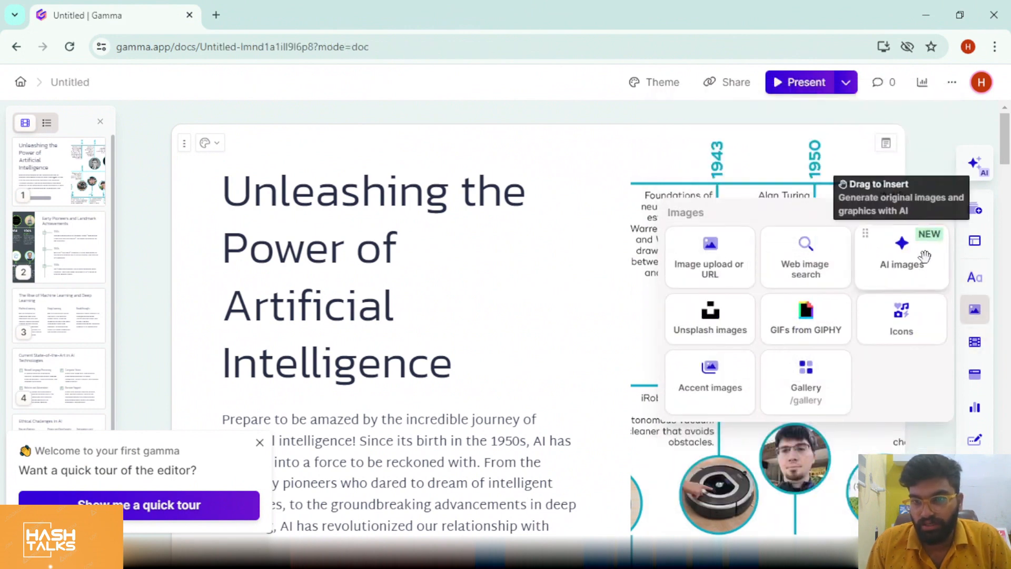
Insert an empty Spotify embed between the title and the body text of the first card
left_click(975, 342)
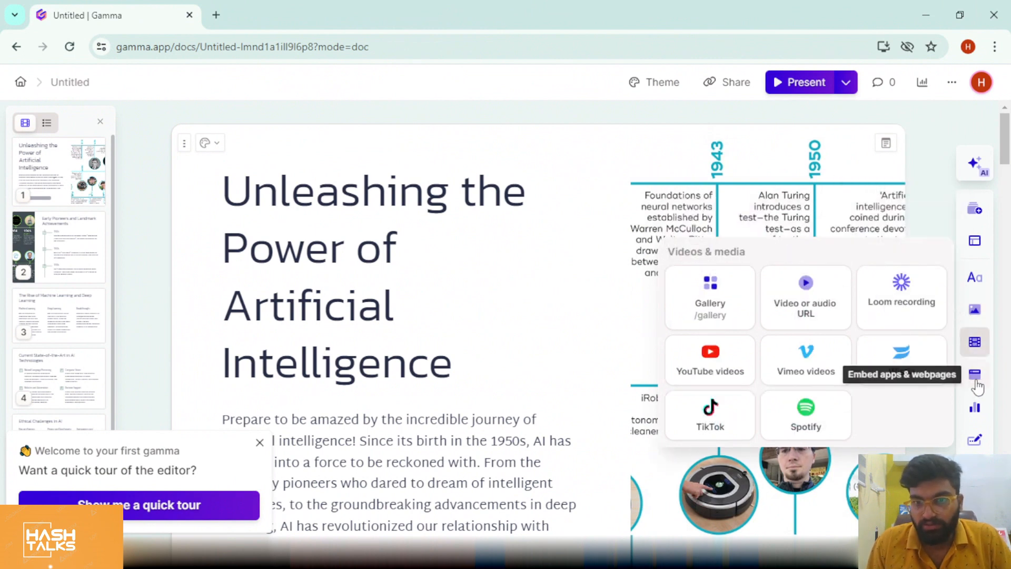
left_click_drag(805, 407, 479, 318)
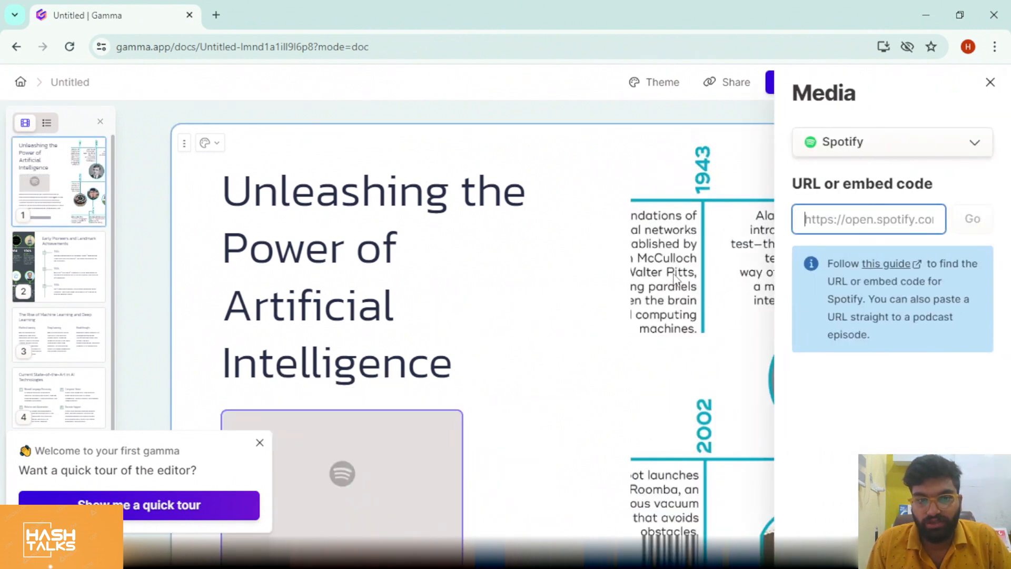
left_click(527, 118)
Look through the charts and diagrams, and insert an empty Google Form embed below the first card's Spotify placeholder
scroll(605, 208, "down", 4)
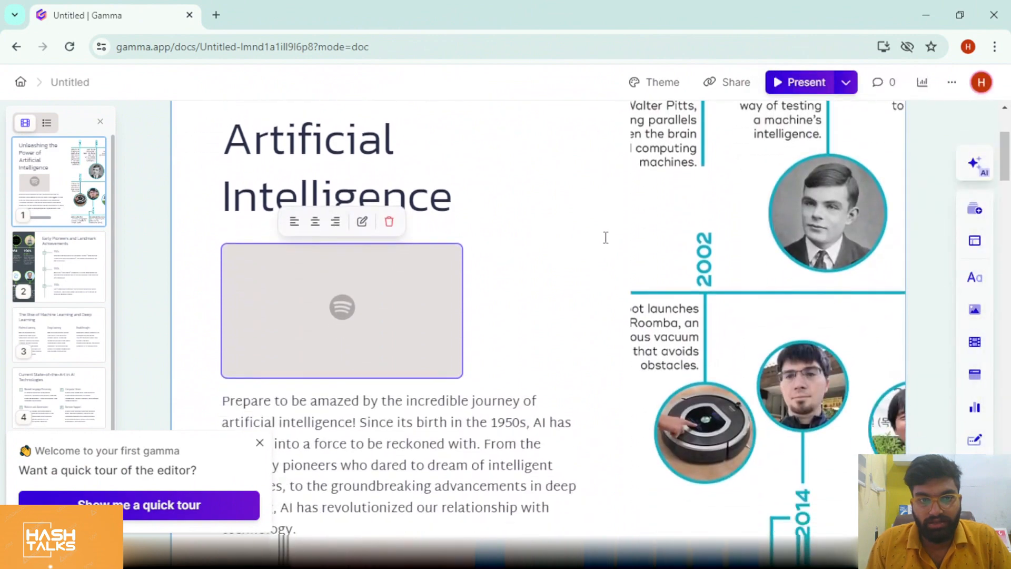
scroll(576, 219, "down", 3)
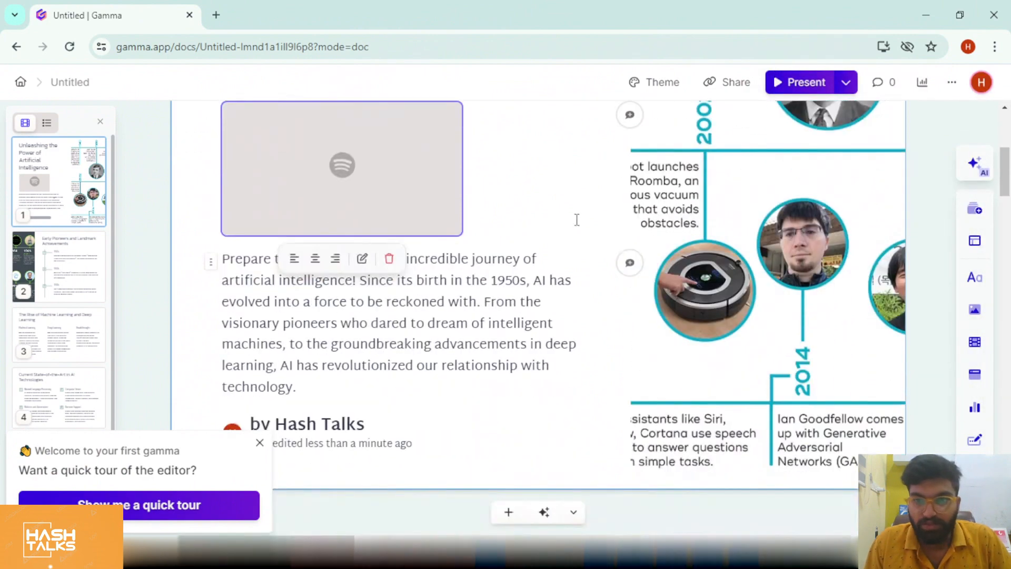
left_click(975, 407)
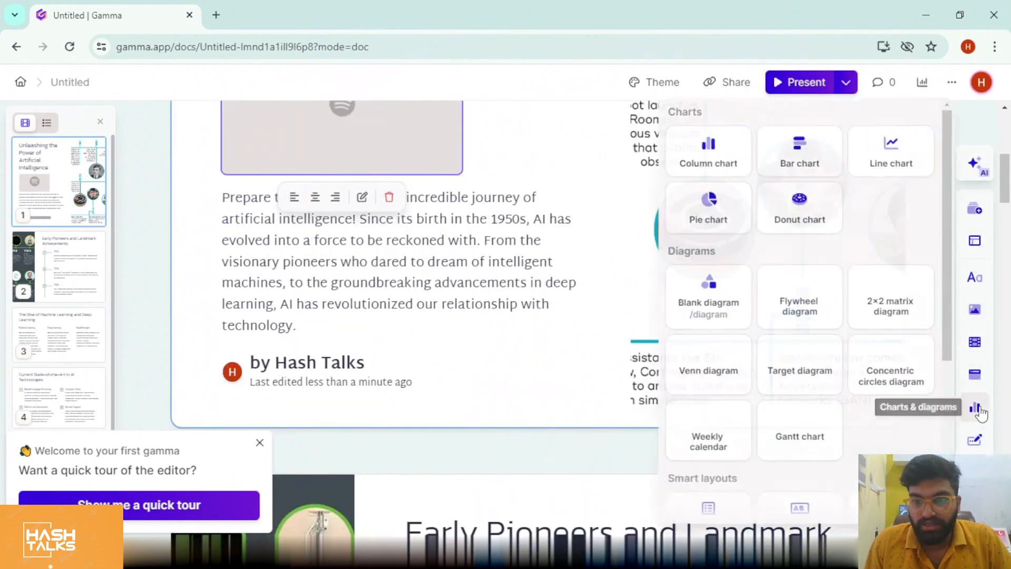
scroll(940, 408, "down", 1)
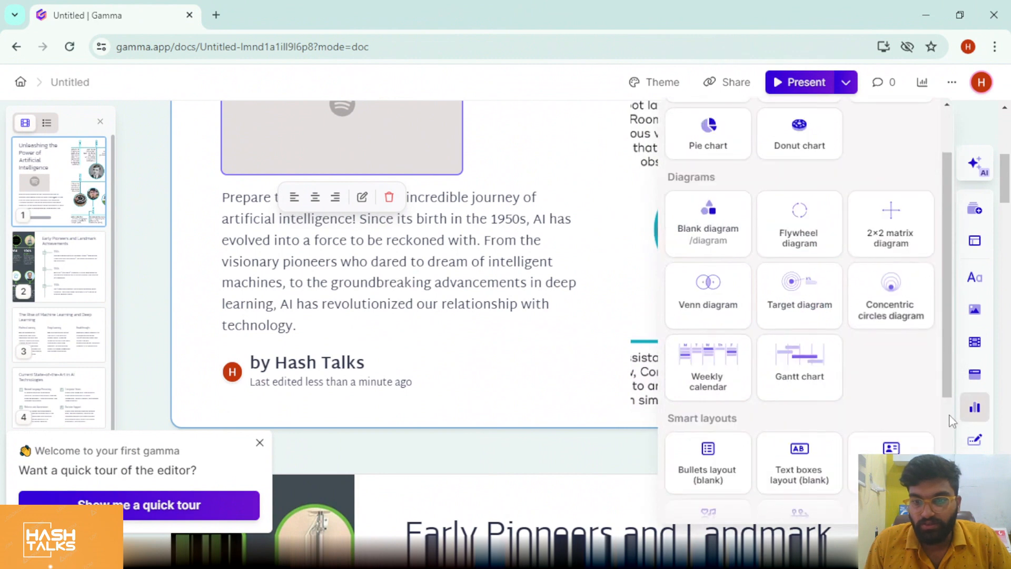
left_click(974, 442)
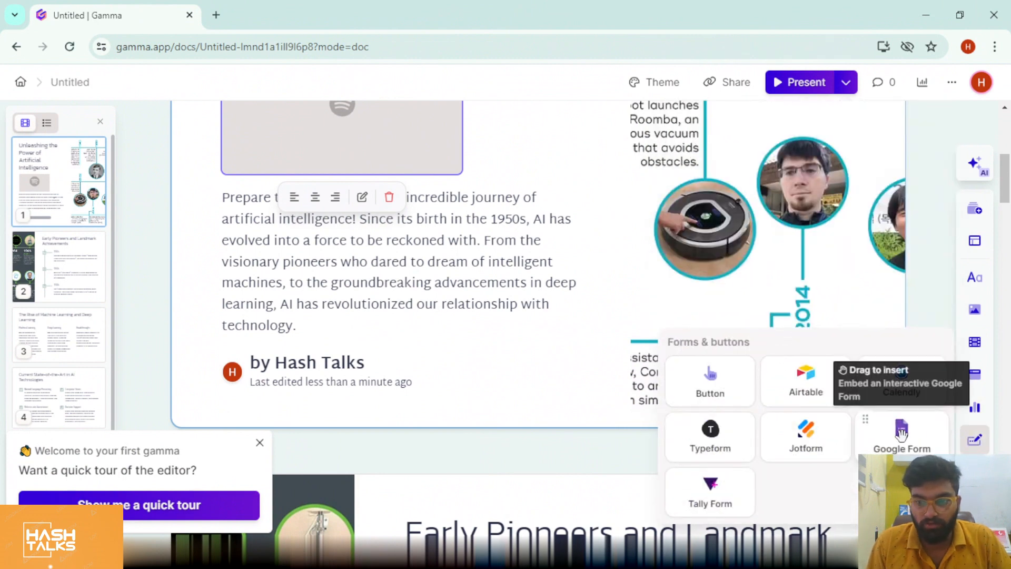
left_click_drag(927, 430, 471, 234)
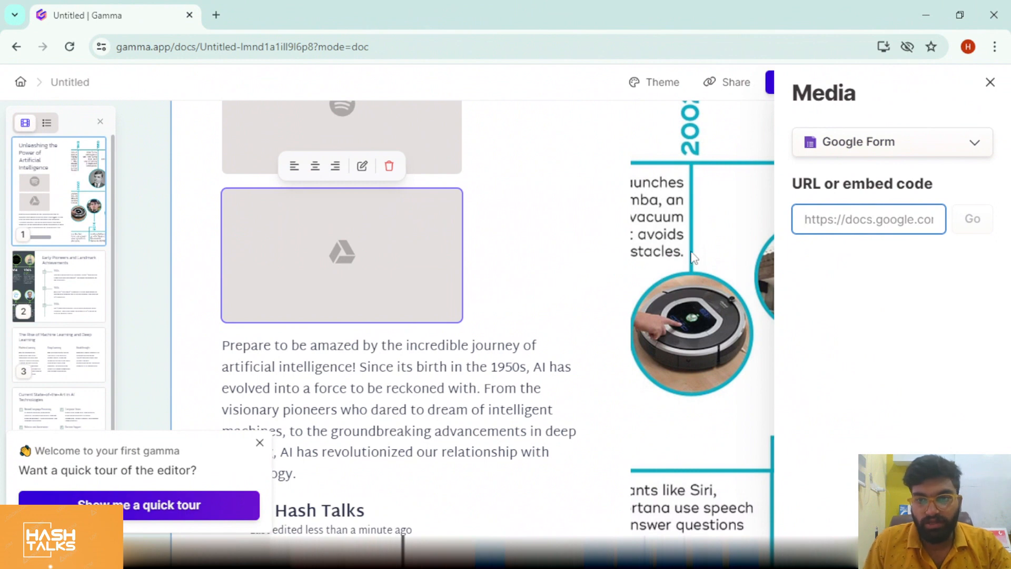
left_click(990, 86)
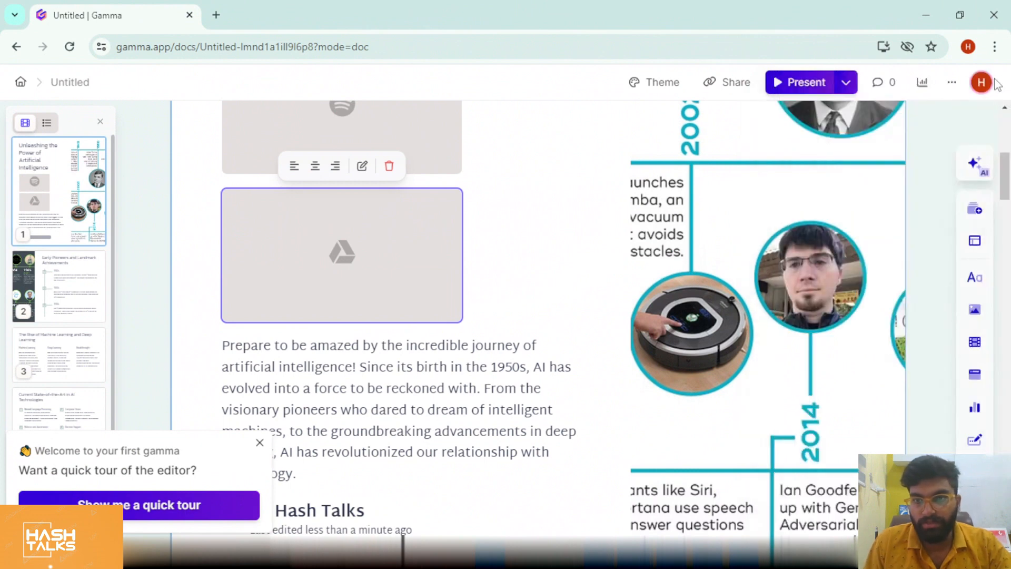
Export the presentation to PDF and close the sharing dialog
left_click(951, 84)
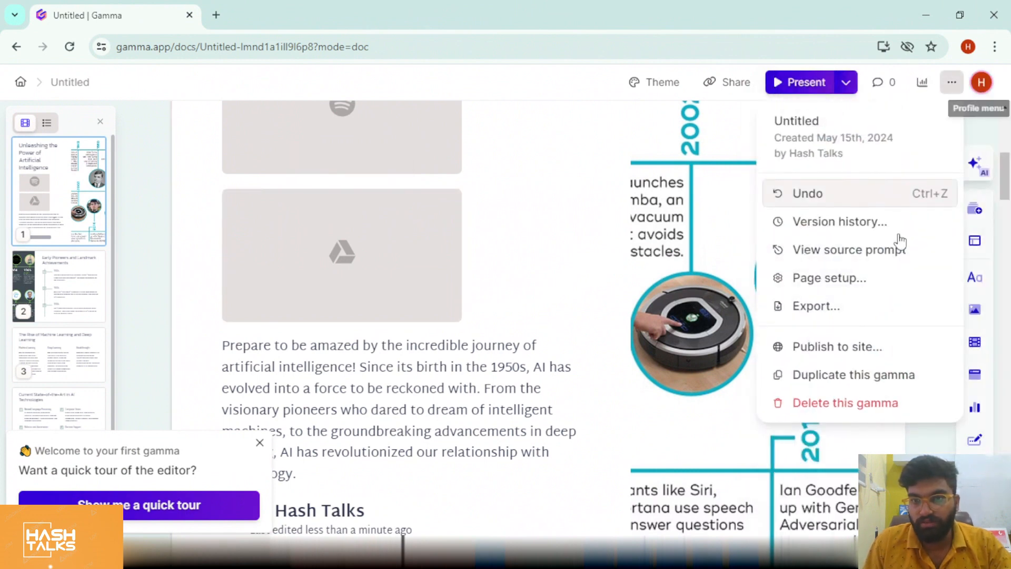
left_click(850, 308)
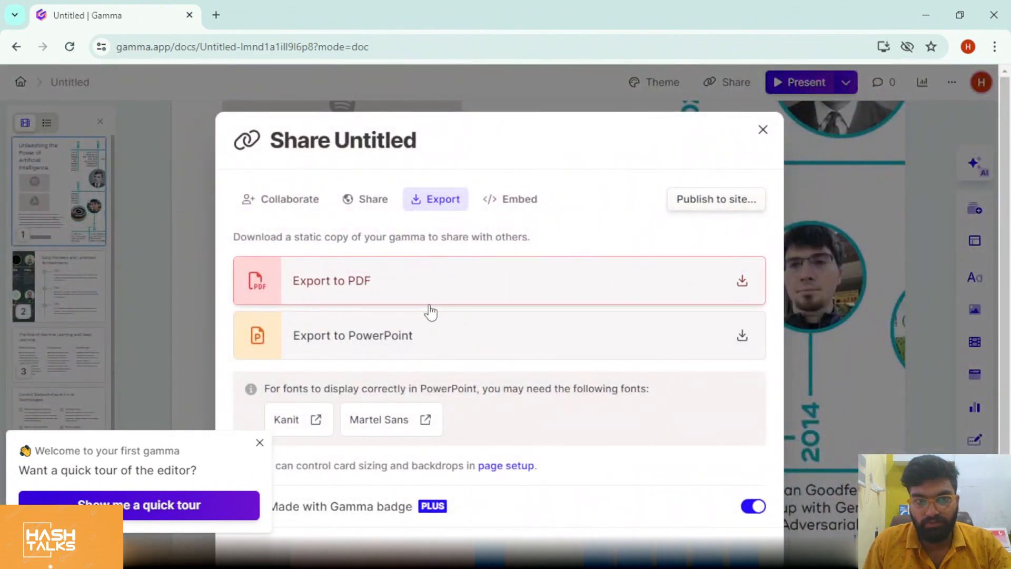
scroll(463, 335, "down", 2)
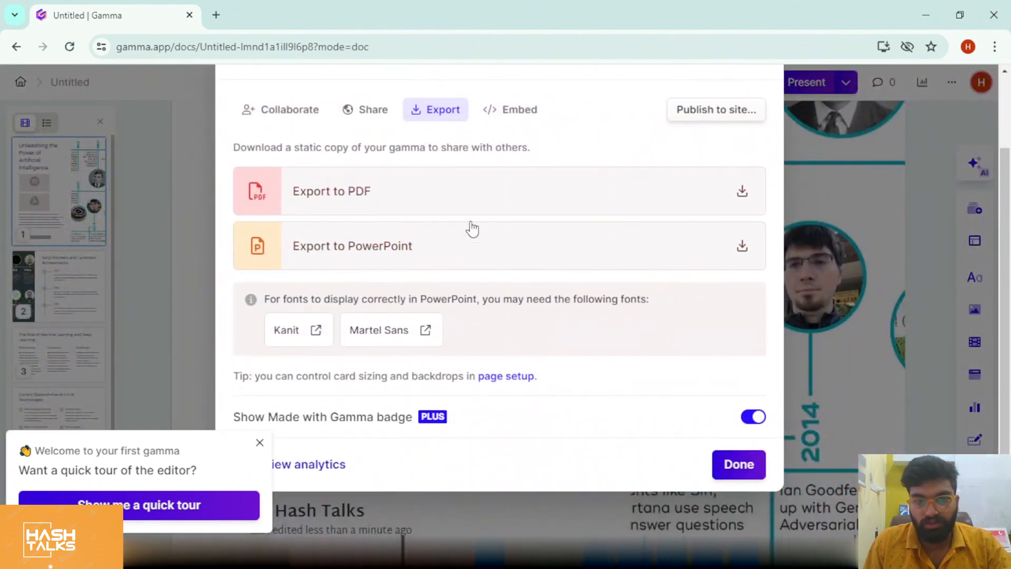
left_click(449, 185)
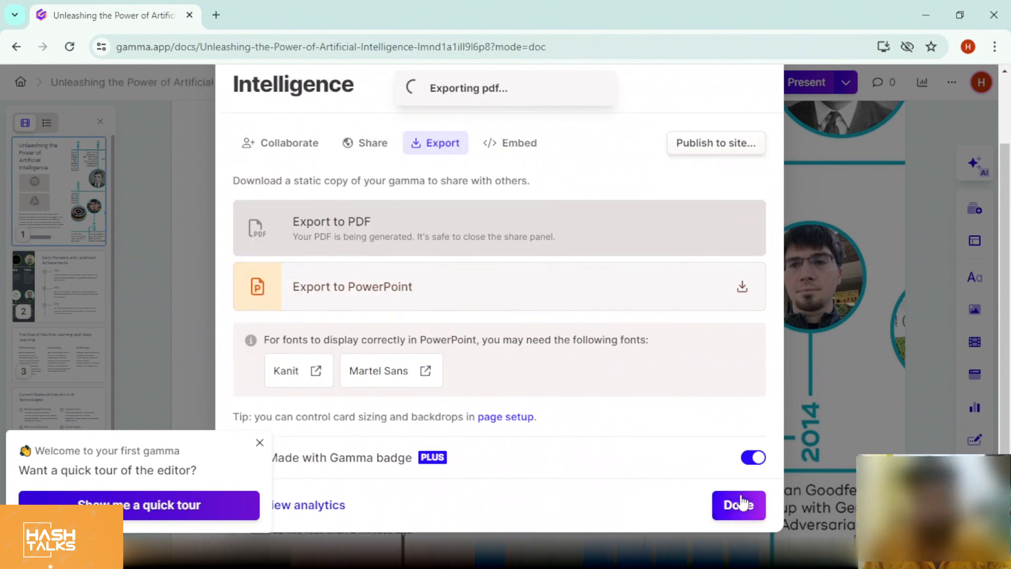
left_click(737, 511)
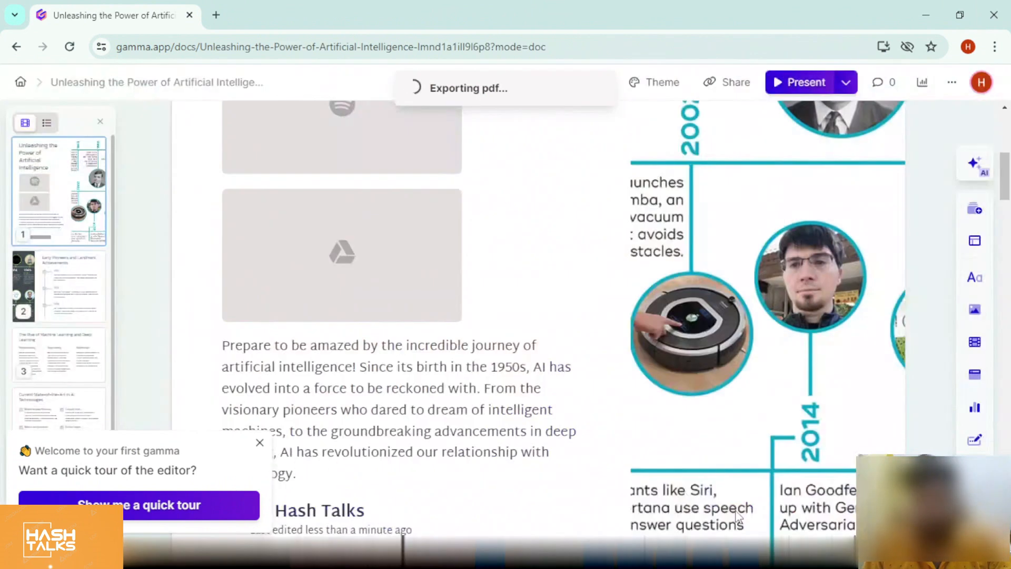